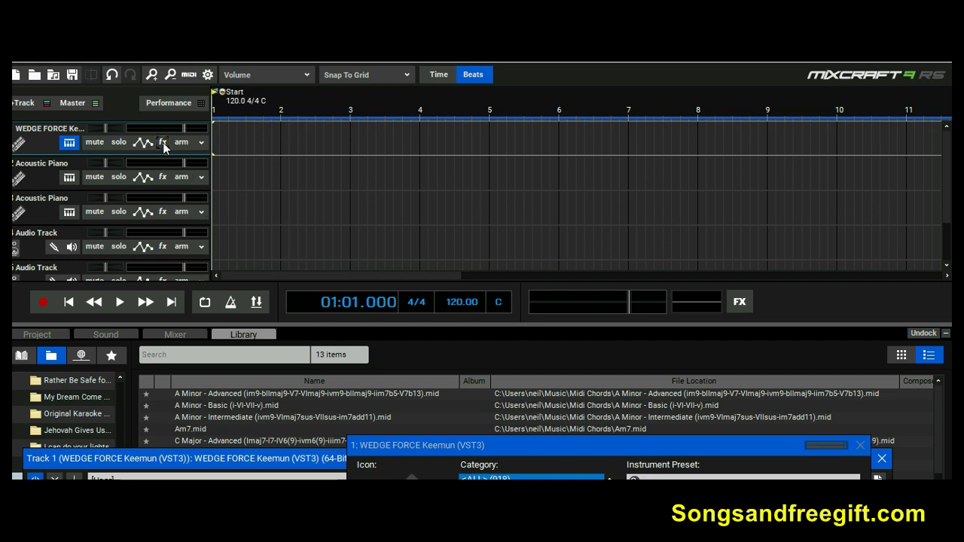
Add the Black Box Analog Design HG-2MS (VST3) effect to the Acoustic Piano on track 3.
scroll(164, 147, "down", 3)
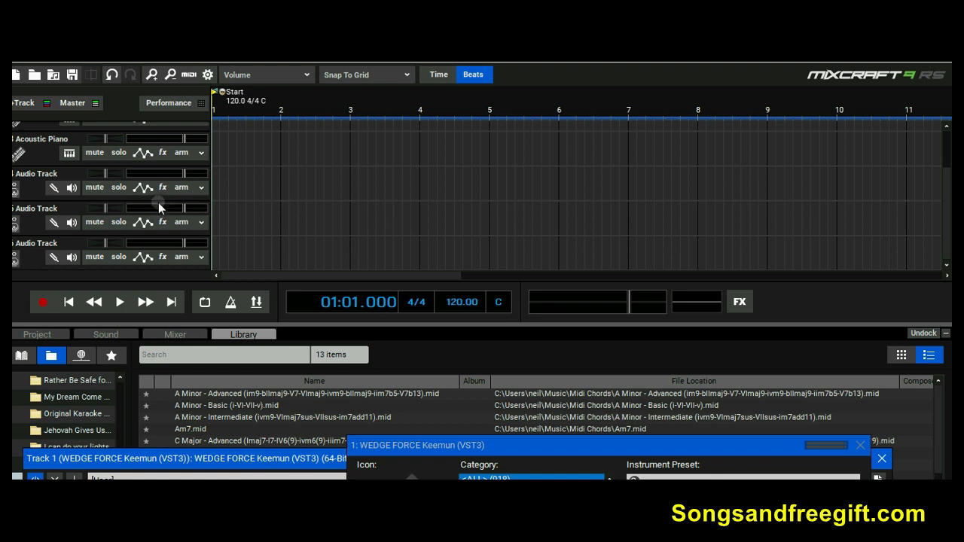
left_click(161, 153)
scroll(349, 302, "down", 8)
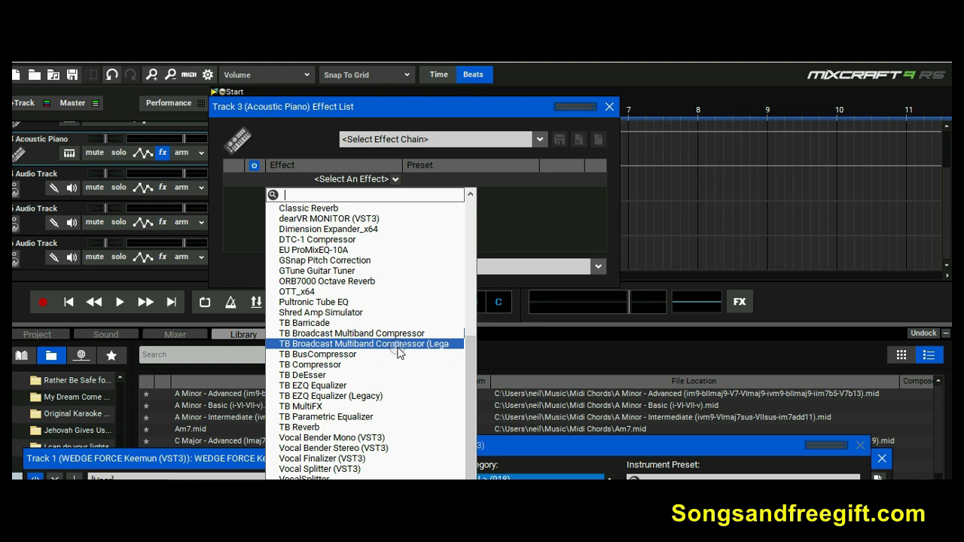
scroll(399, 427, "up", 3)
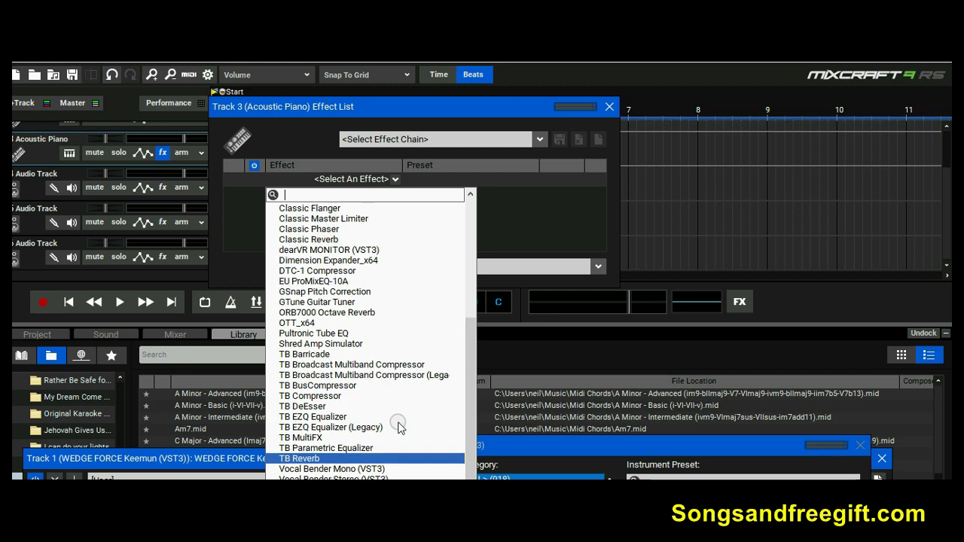
scroll(398, 427, "up", 2)
scroll(399, 427, "down", 5)
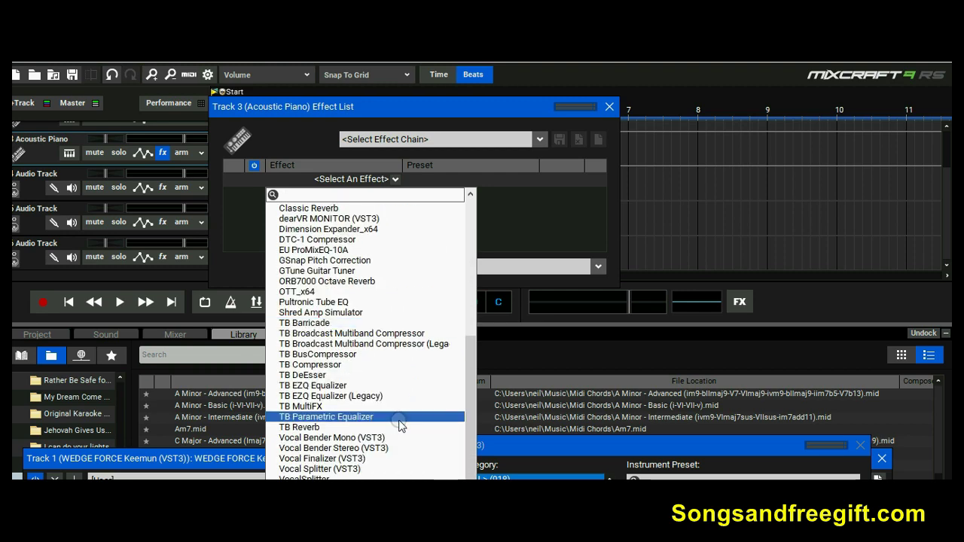
scroll(369, 377, "up", 4)
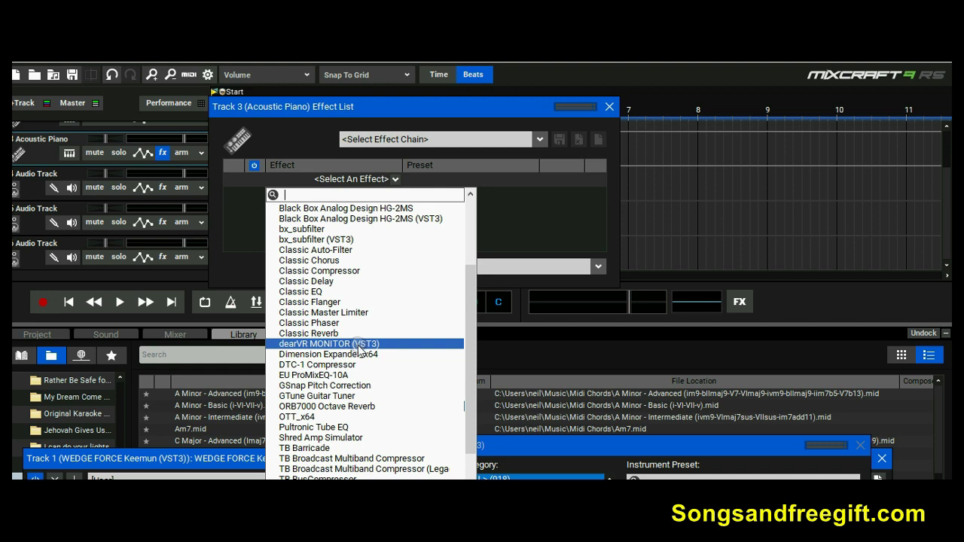
scroll(360, 348, "up", 1)
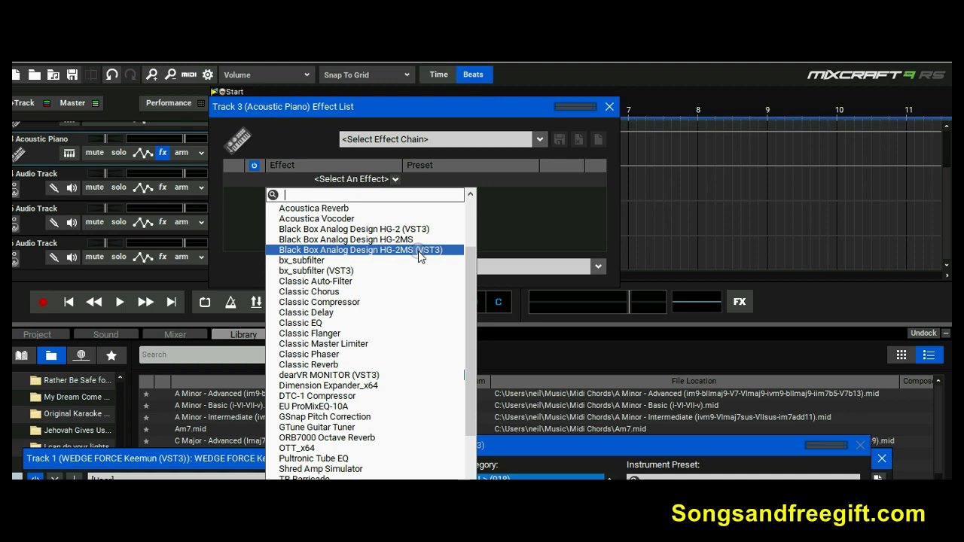
scroll(393, 452, "down", 2)
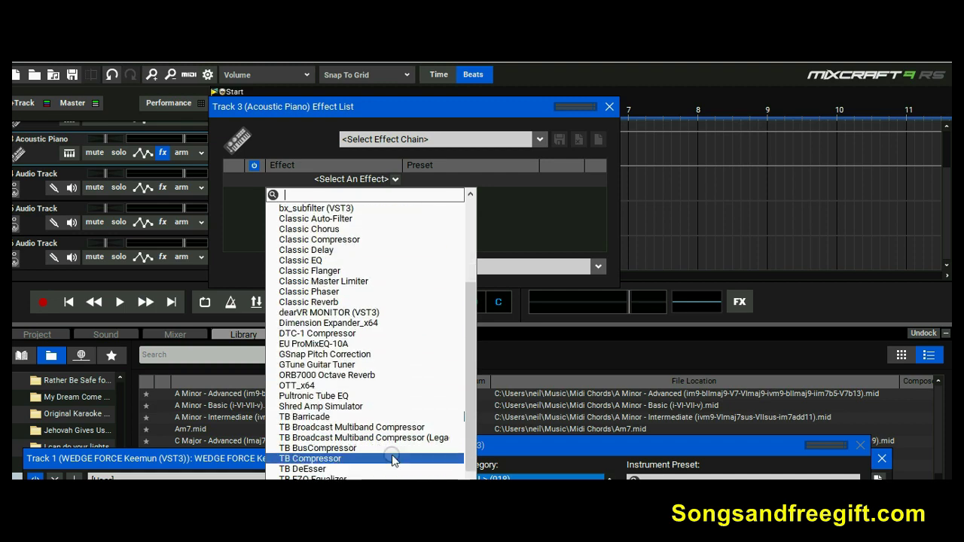
scroll(393, 452, "up", 5)
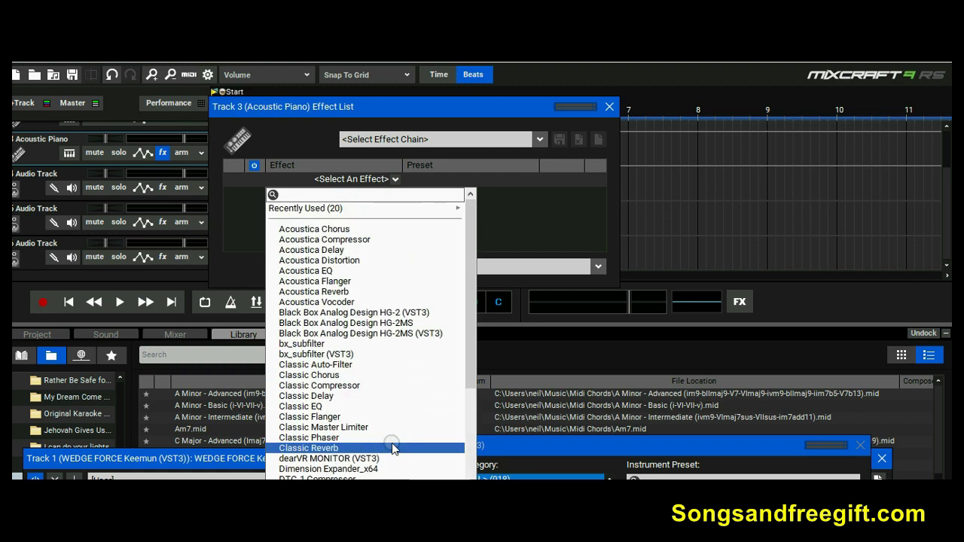
left_click(384, 339)
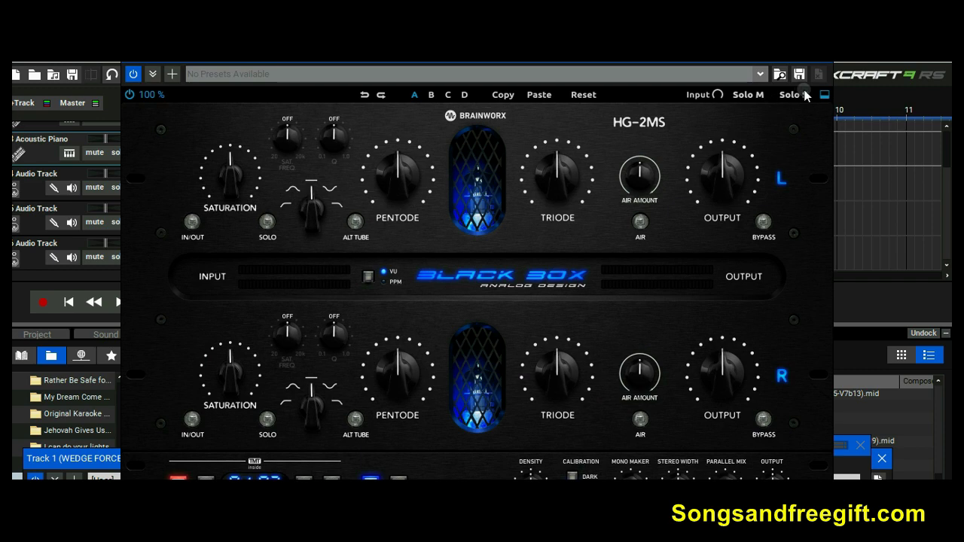
Close the HG-2MS plugin window and the effect list of track 3.
left_click(828, 63)
left_click(513, 265)
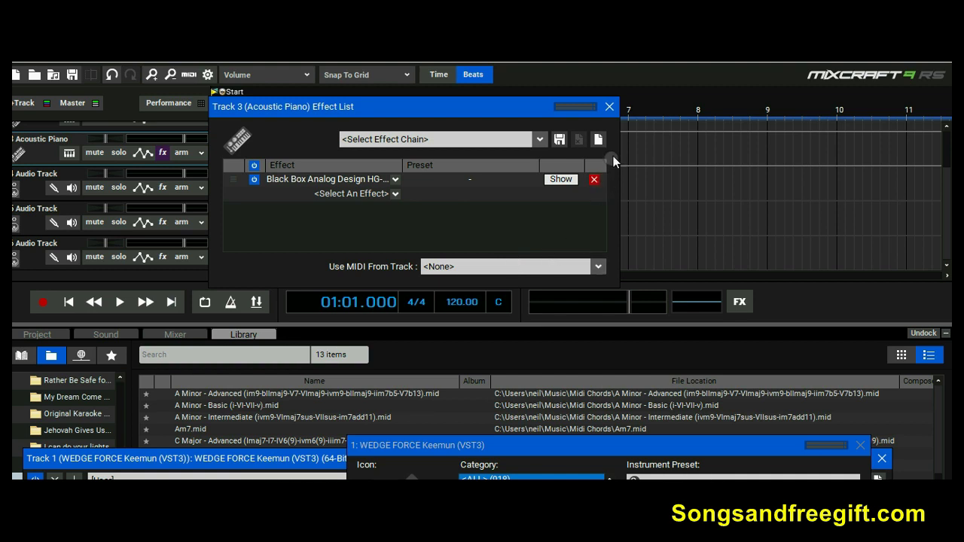
left_click(610, 106)
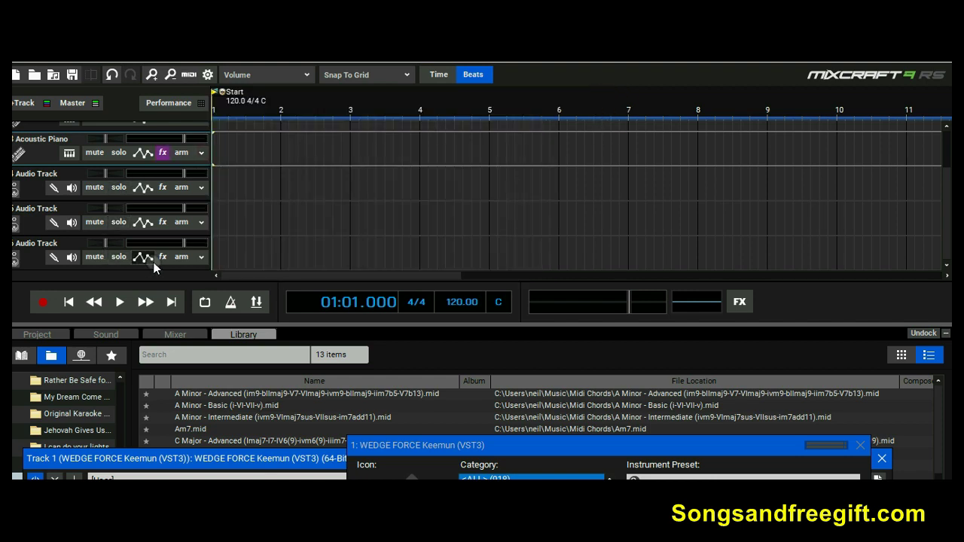
Open the instrument selection for track 3 and look through its instrument categories.
left_click(71, 157)
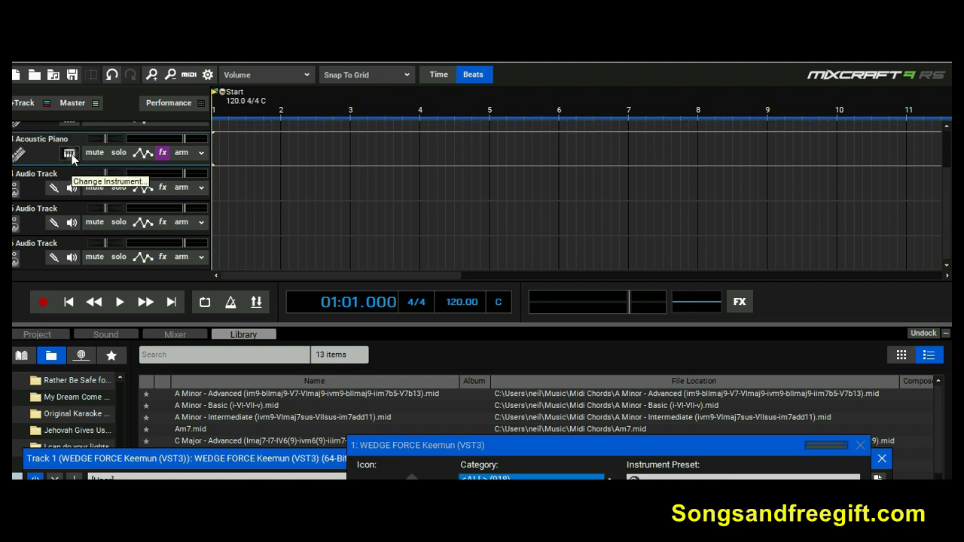
left_click(71, 157)
left_click(69, 155)
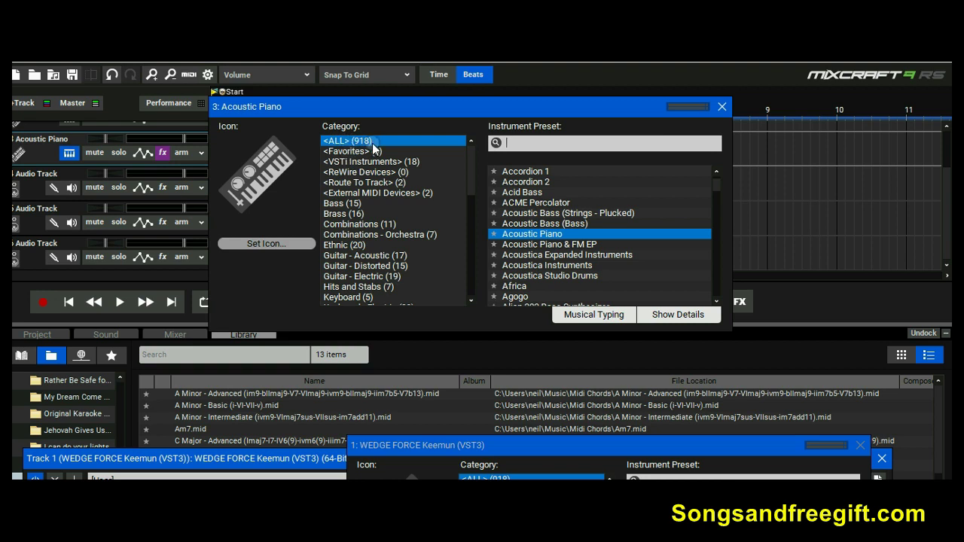
scroll(377, 267, "down", 12)
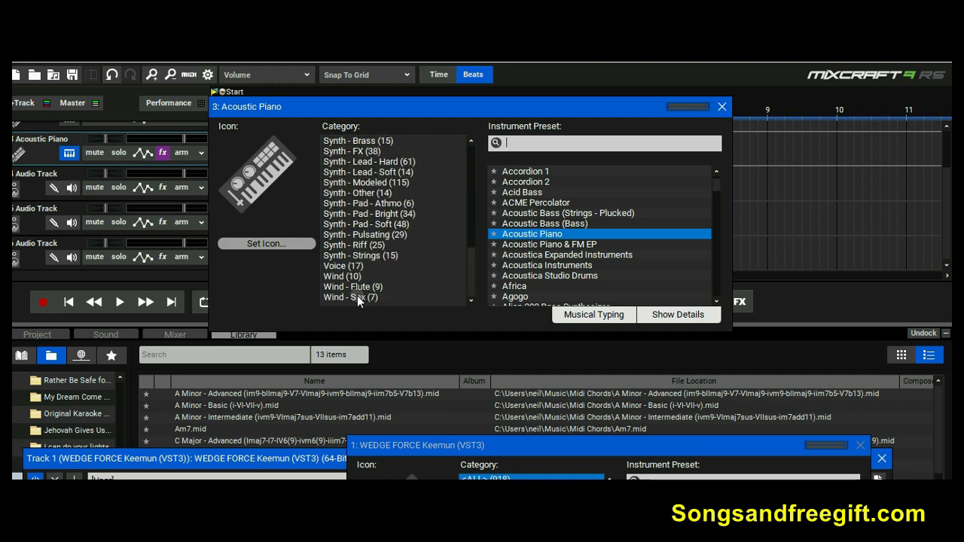
scroll(370, 275, "up", 7)
scroll(369, 276, "up", 4)
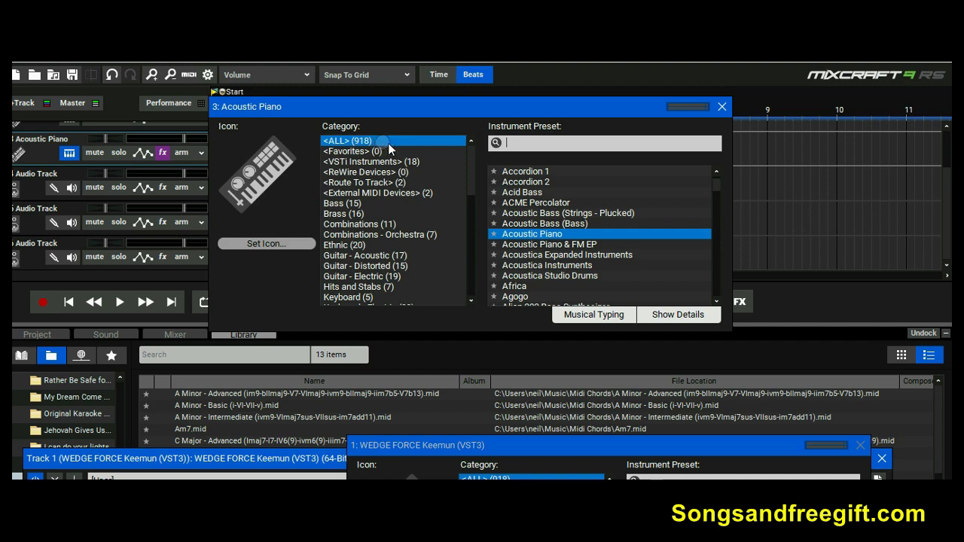
Look through all instrument presets down to the WEDGE FORCE Keemun entries, then close track 3's instrument selection.
scroll(610, 192, "down", 7)
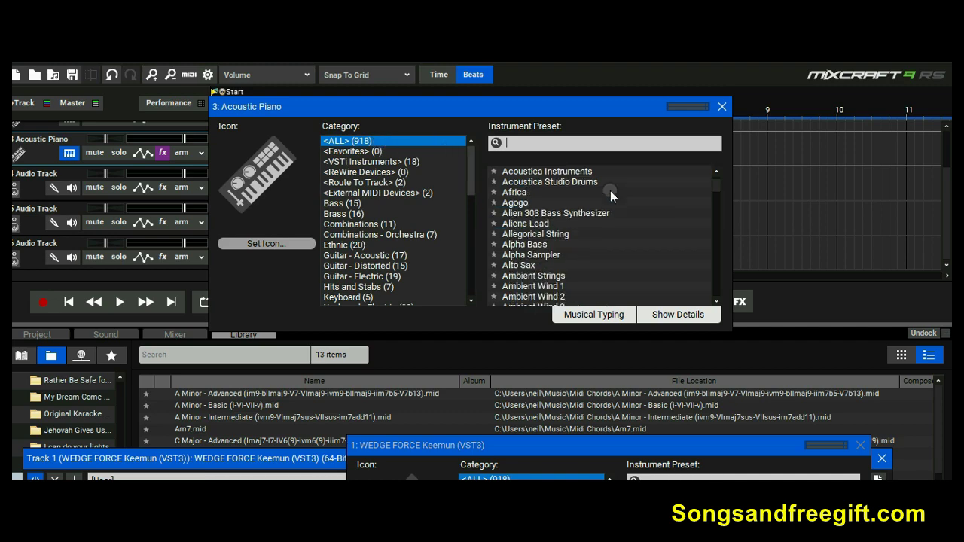
scroll(611, 194, "down", 6)
left_click(717, 189)
left_click_drag(717, 189, 713, 299)
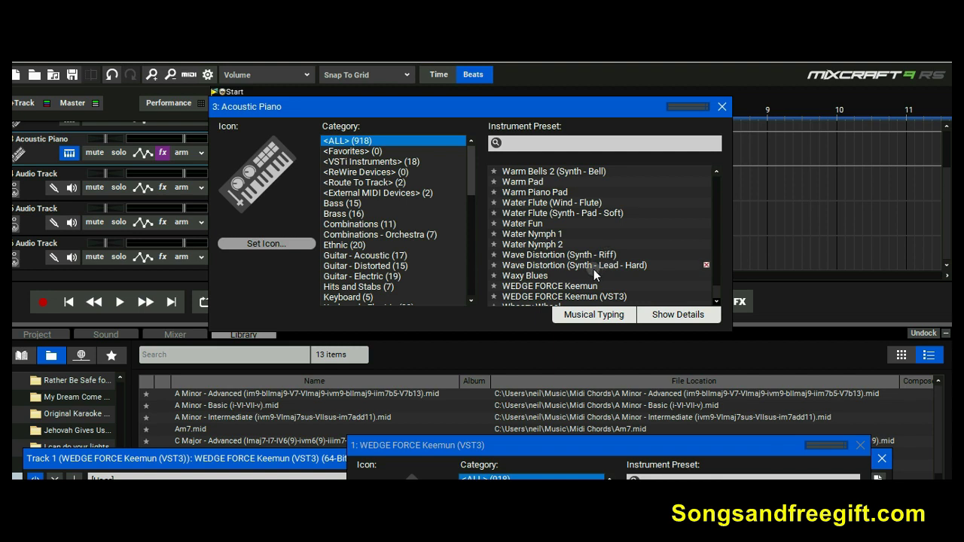
scroll(598, 267, "down", 3)
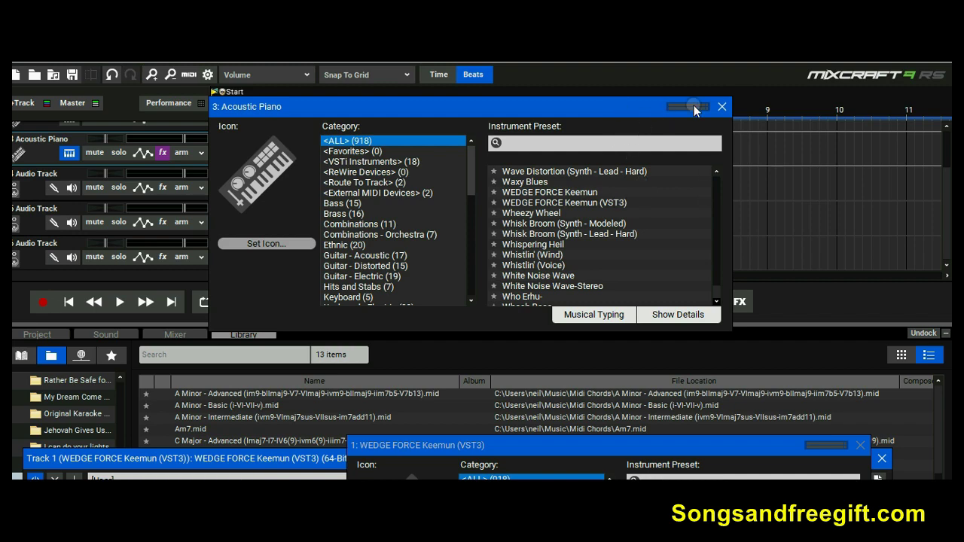
left_click(723, 109)
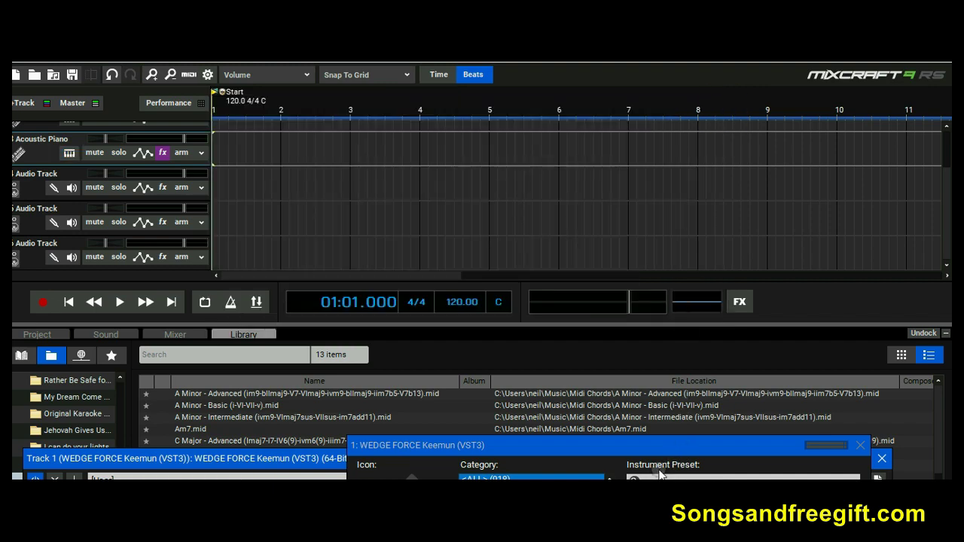
Move track 1's instrument selection window into view to examine its selected preset and synth settings.
left_click_drag(616, 452, 512, 118)
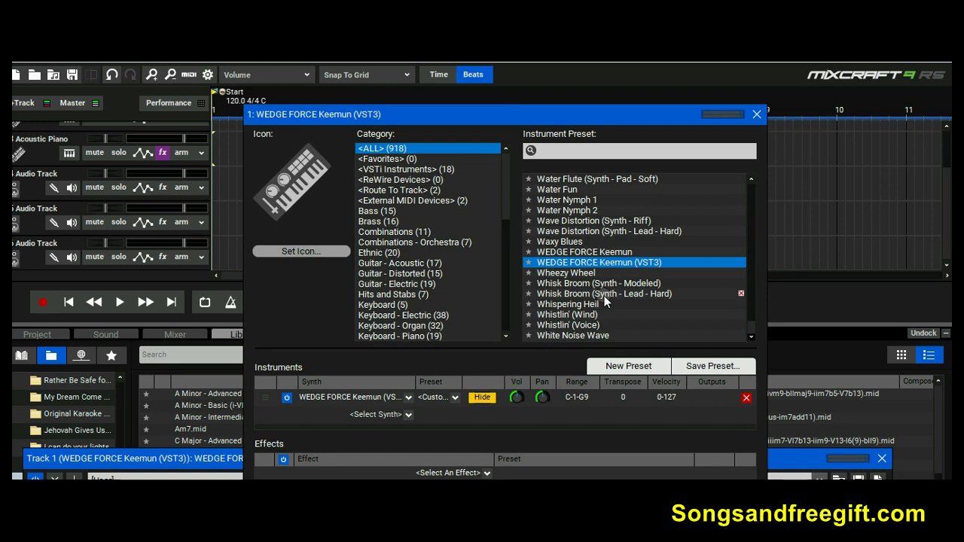
left_click_drag(574, 117, 736, 97)
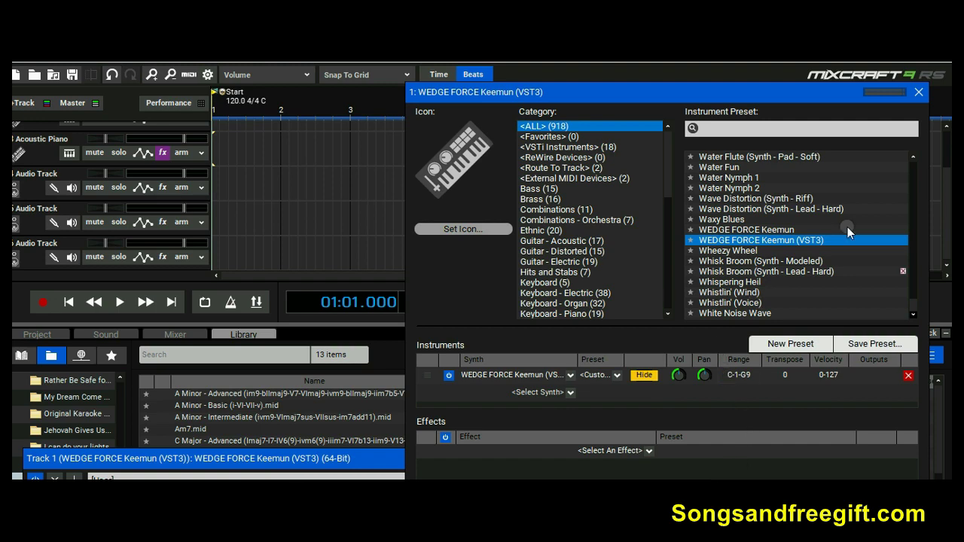
left_click_drag(769, 91, 699, 167)
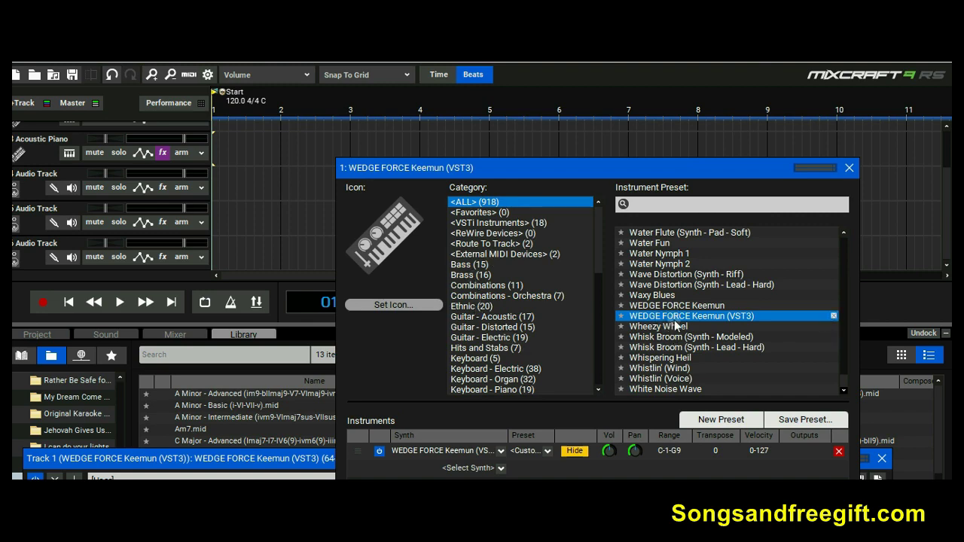
Bring track 1's WEDGE FORCE Keemun plugin window into view, examine the bass synth's controls and move the window aside.
left_click_drag(312, 458, 355, 391)
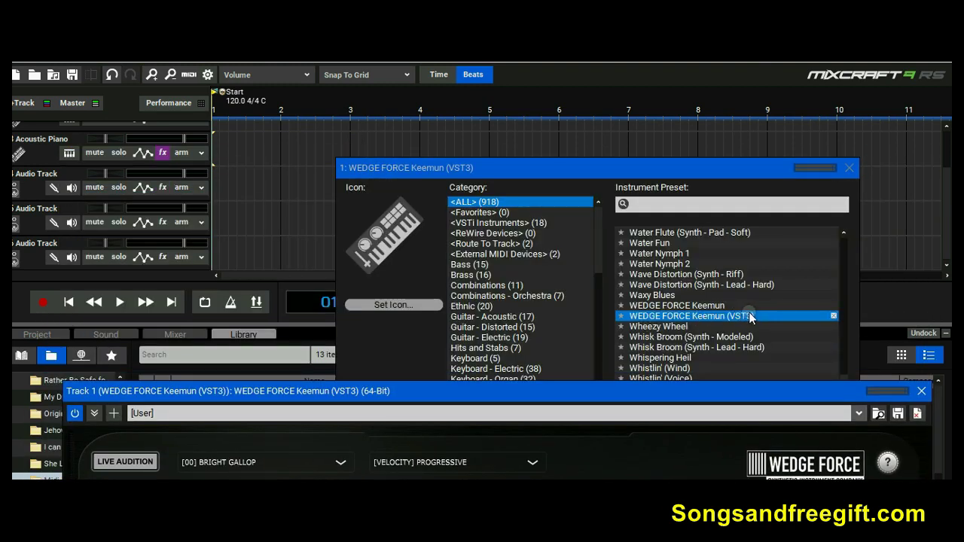
left_click_drag(570, 390, 570, 109)
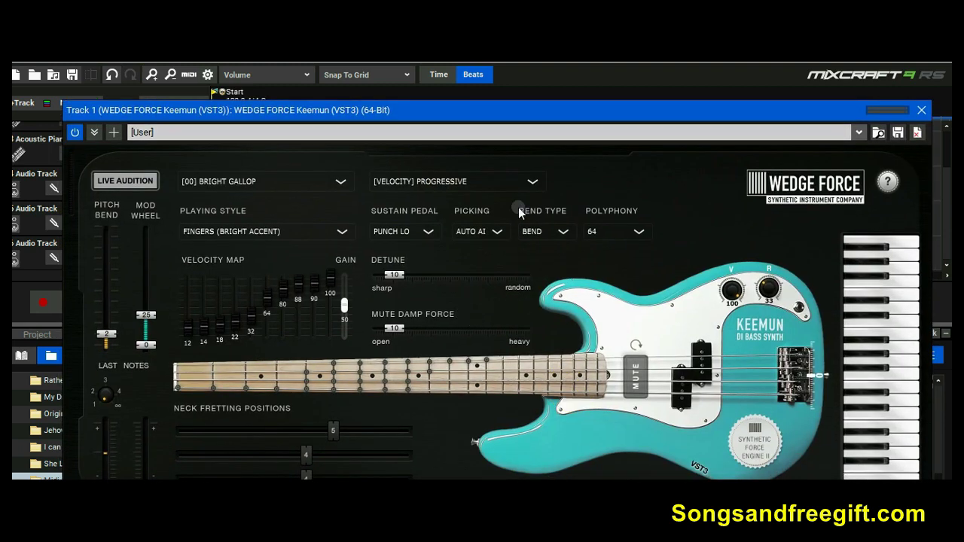
left_click_drag(537, 120, 538, 110)
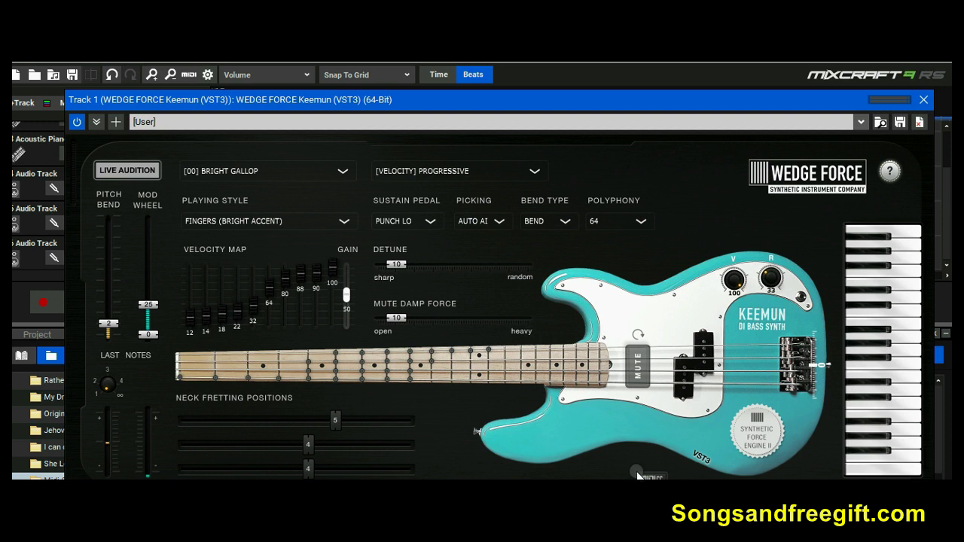
left_click_drag(637, 474, 652, 476)
double_click(485, 99)
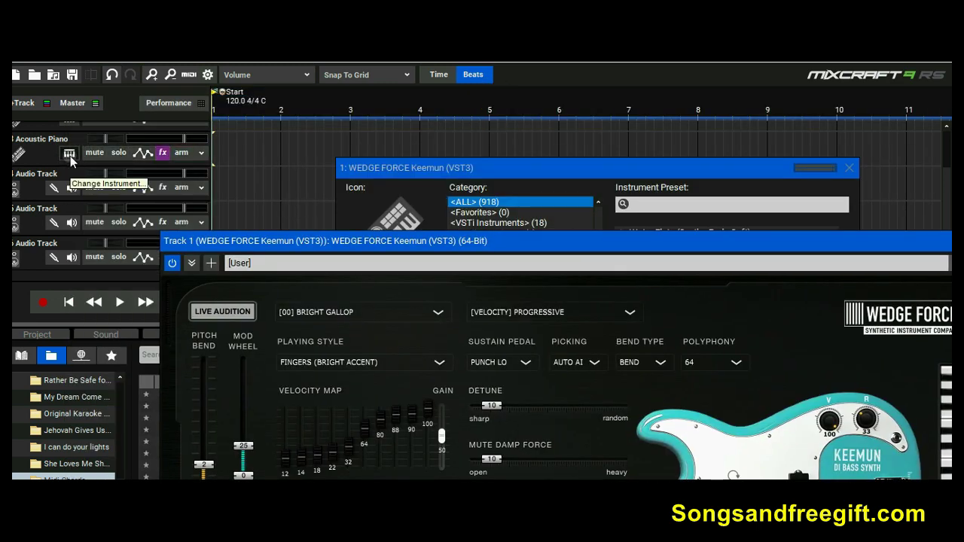
Bring track 1's instrument selection to the front and look through its categories and the presets around WEDGE FORCE Keemun (VST3).
left_click(525, 172)
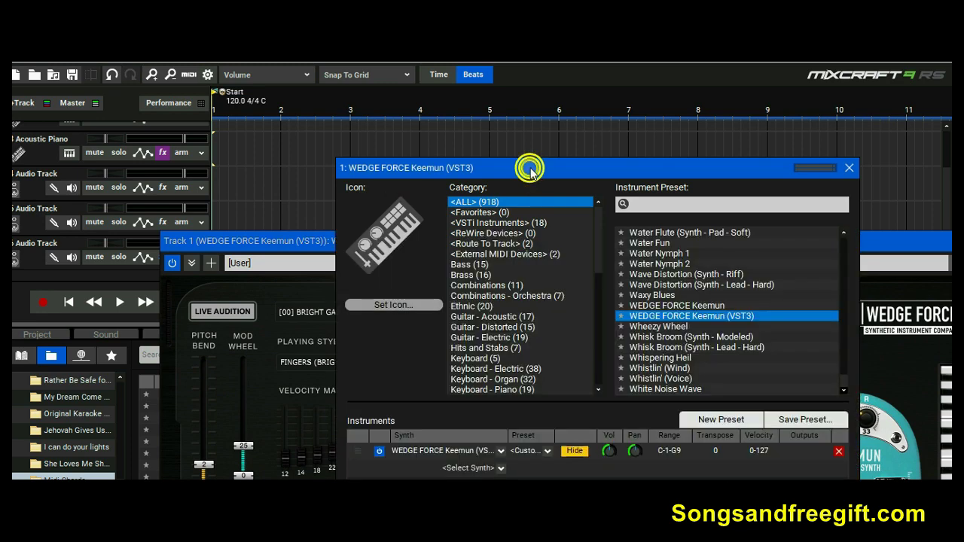
scroll(480, 343, "down", 10)
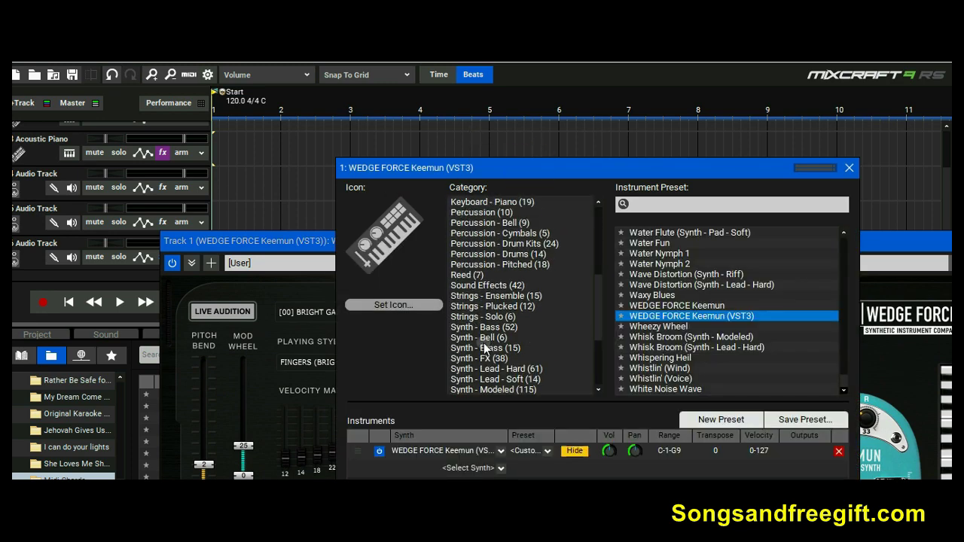
scroll(493, 341, "up", 4)
scroll(493, 341, "up", 6)
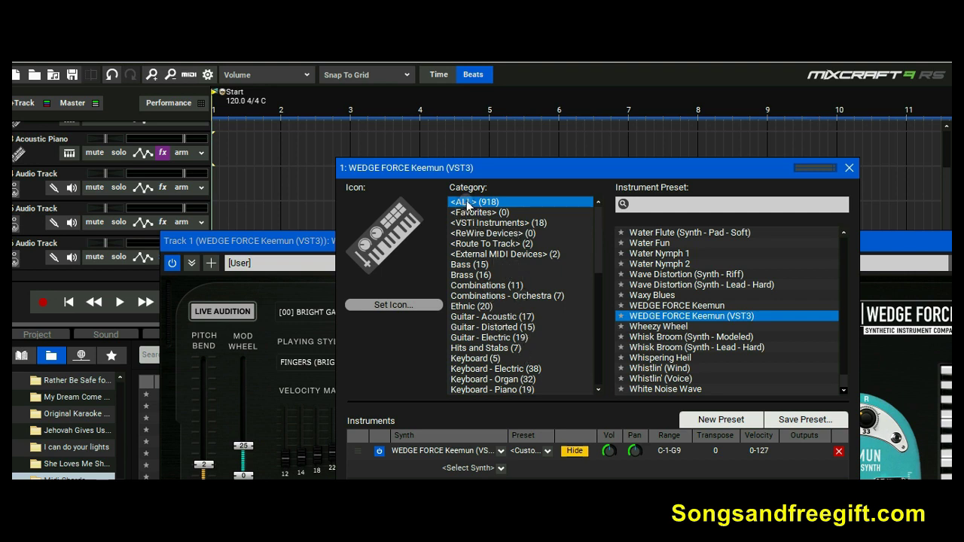
scroll(753, 302, "down", 3)
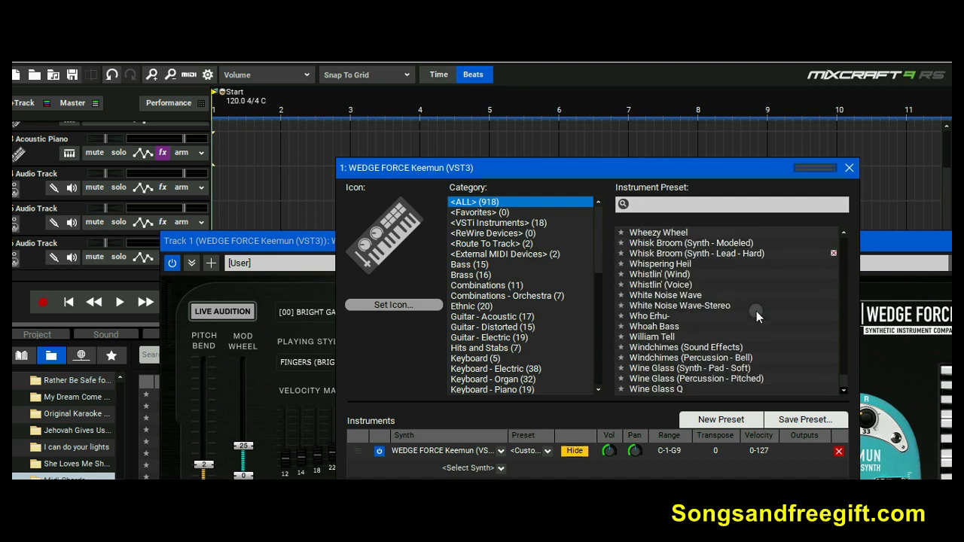
scroll(756, 311, "up", 3)
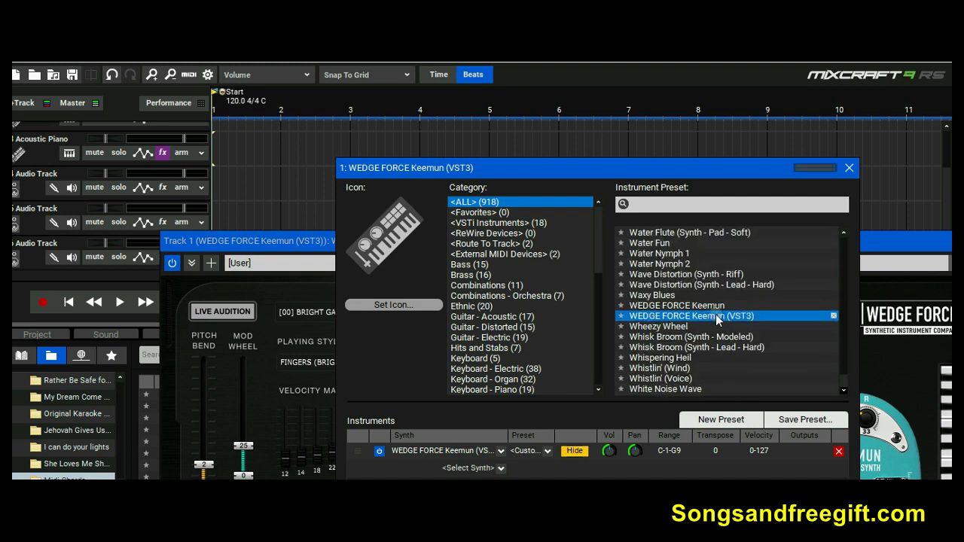
Alternate between the Keemun plugin window and track 1's instrument selection, ending with the bass synth interface in view.
left_click_drag(887, 240, 820, 107)
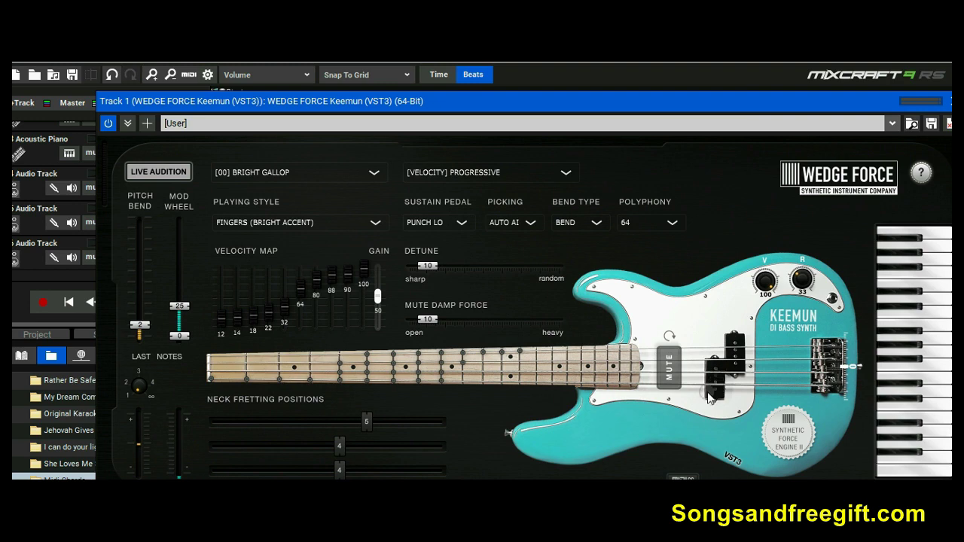
left_click(641, 105)
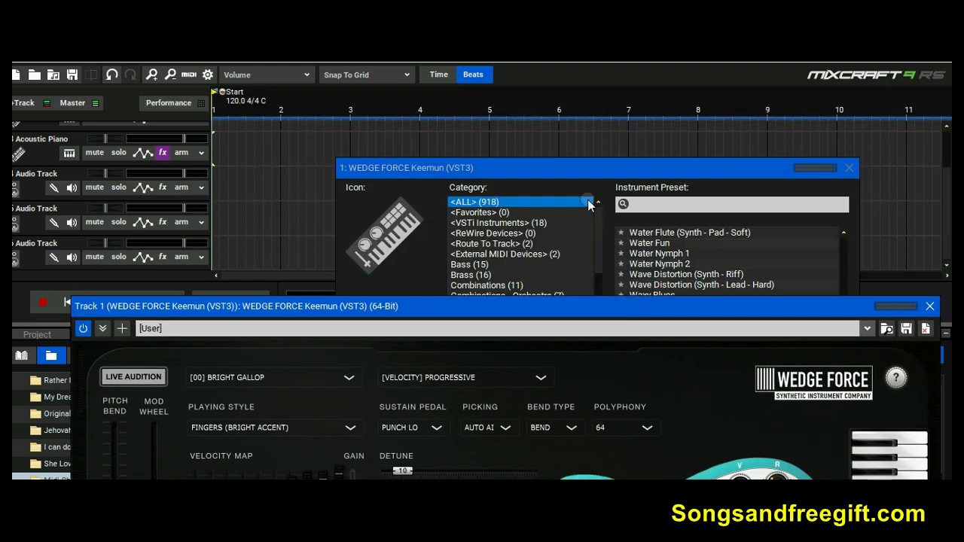
left_click(564, 169)
left_click_drag(565, 171, 564, 169)
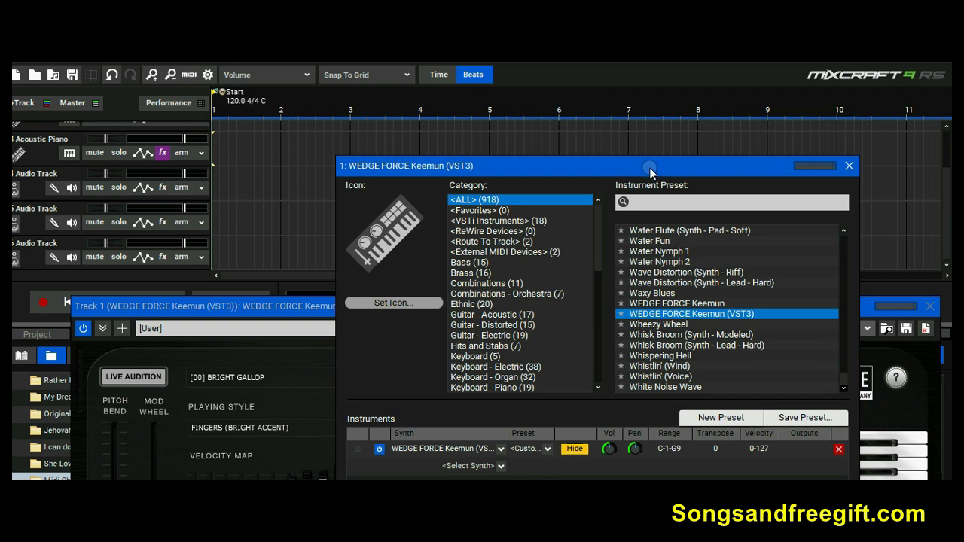
left_click_drag(649, 167, 567, 149)
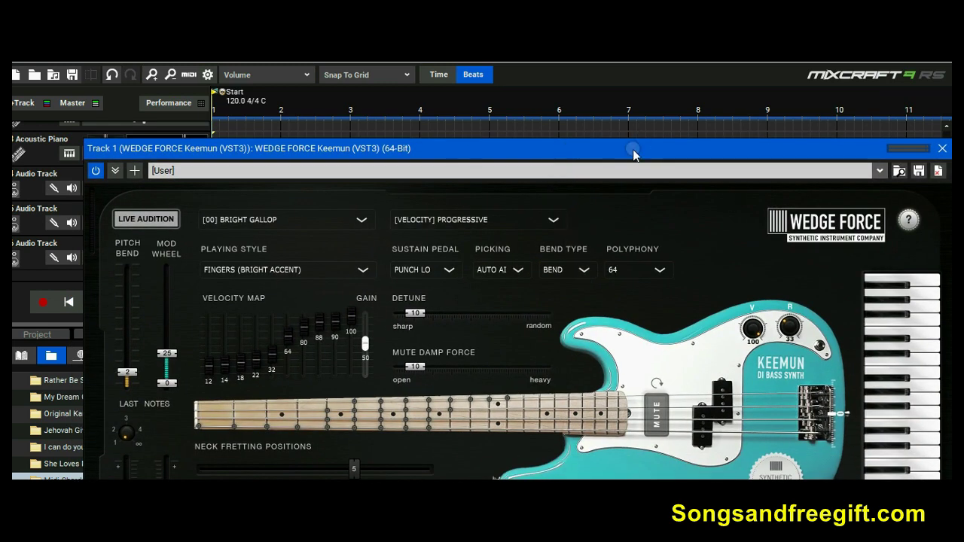
Dismiss the metronome settings and record a bass performance with WEDGE FORCE Keemun on track 1, up to about measure 10.
left_click_drag(633, 149, 602, 122)
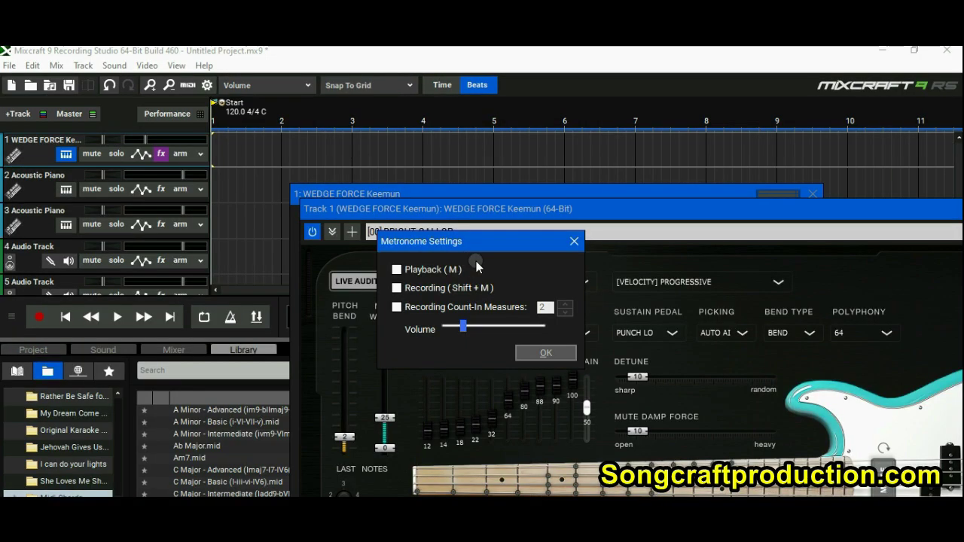
left_click(574, 241)
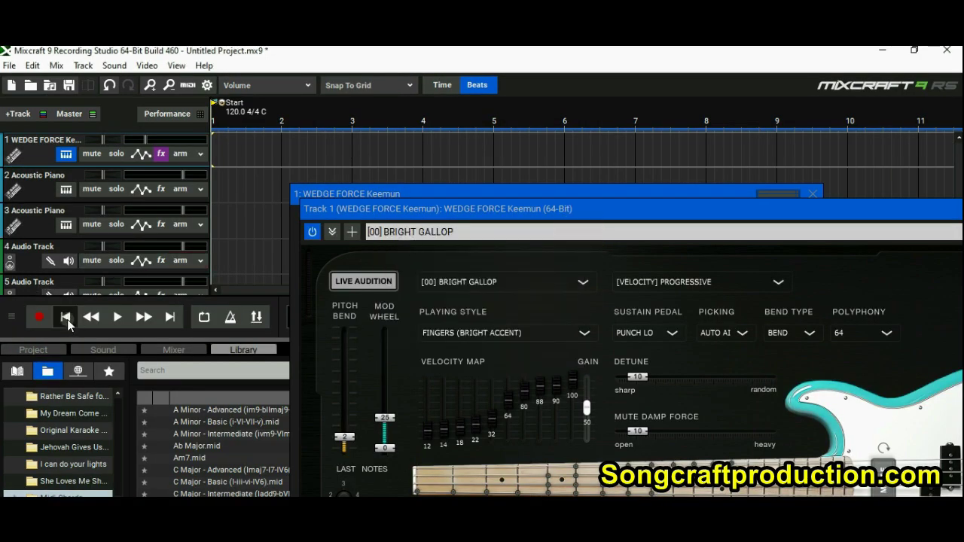
left_click(39, 317)
left_click(39, 319)
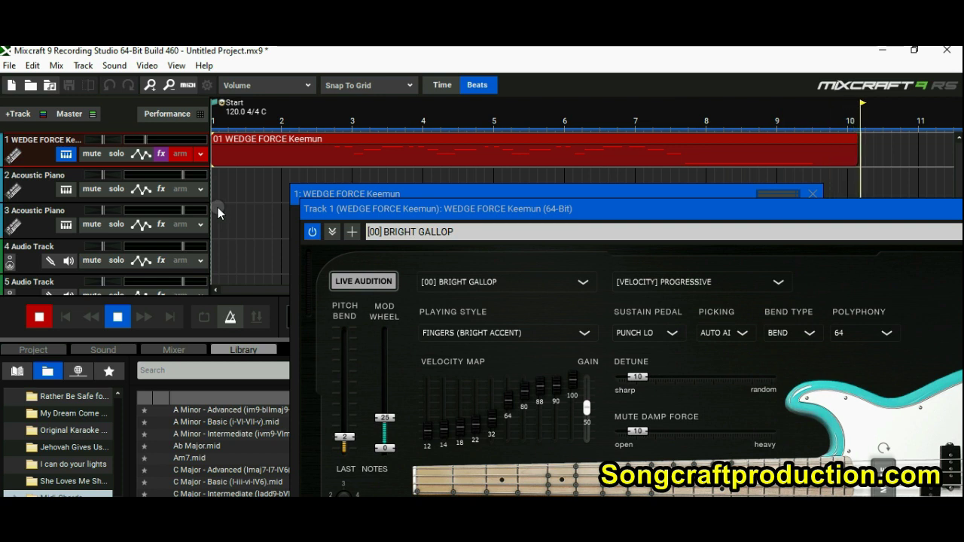
key("space")
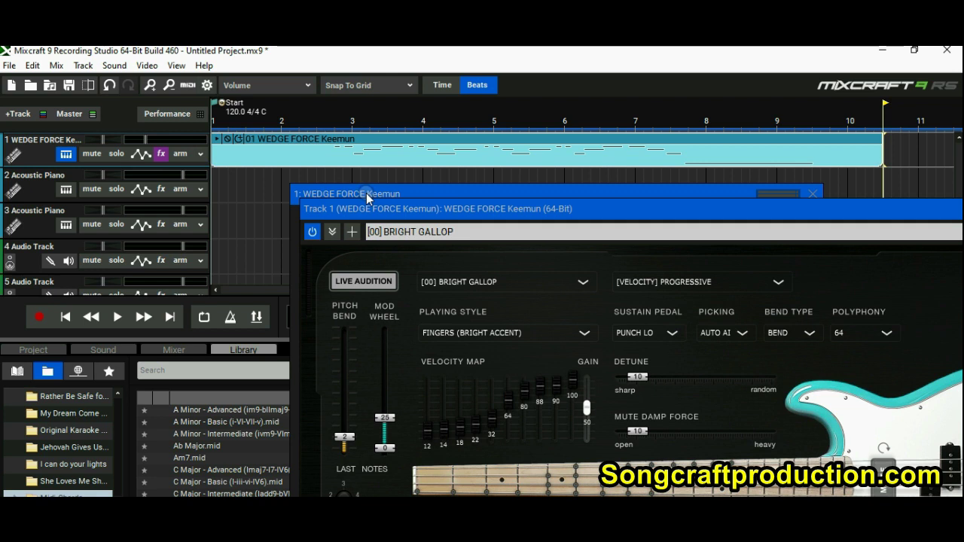
Play back the recorded bass clip on track 1 and raise the track's volume.
left_click(218, 140)
key("space")
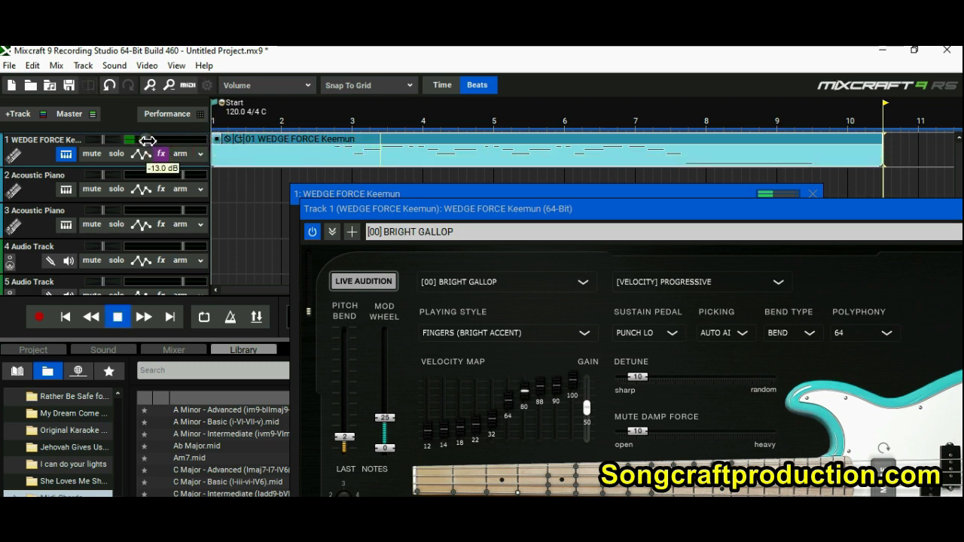
left_click(146, 140)
left_click_drag(146, 140, 190, 149)
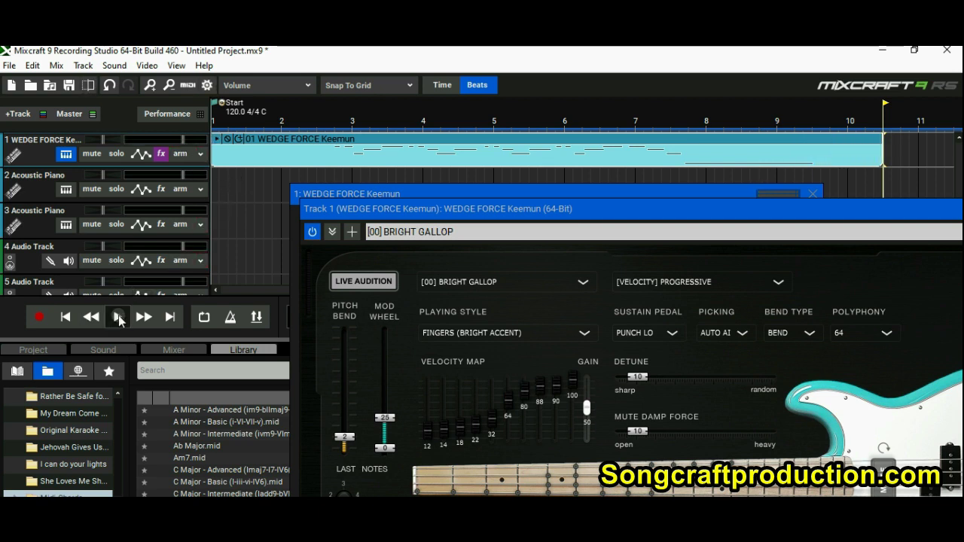
left_click(117, 317)
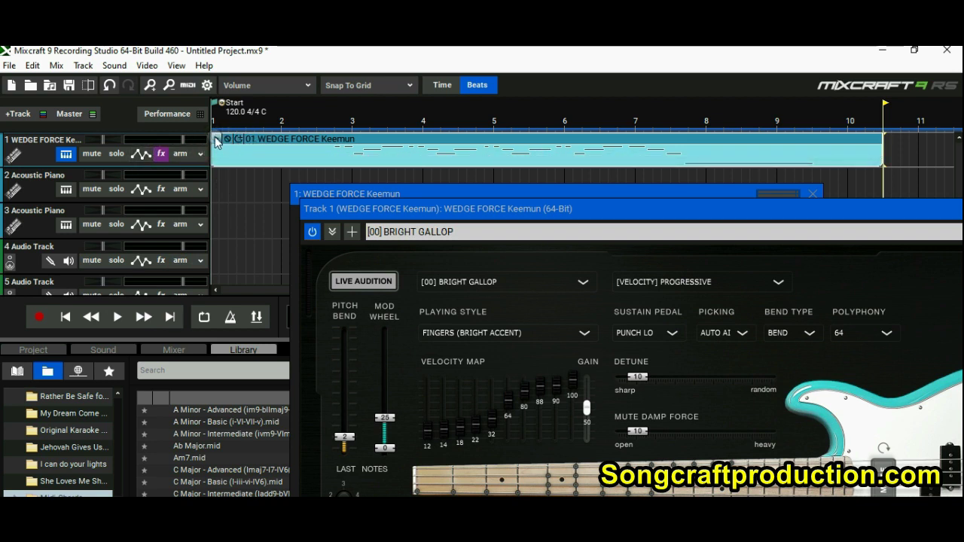
Trim the silent beginning of track 1's bass clip to just before measure 3 and audition the trimmed clip.
left_click_drag(215, 154, 328, 157)
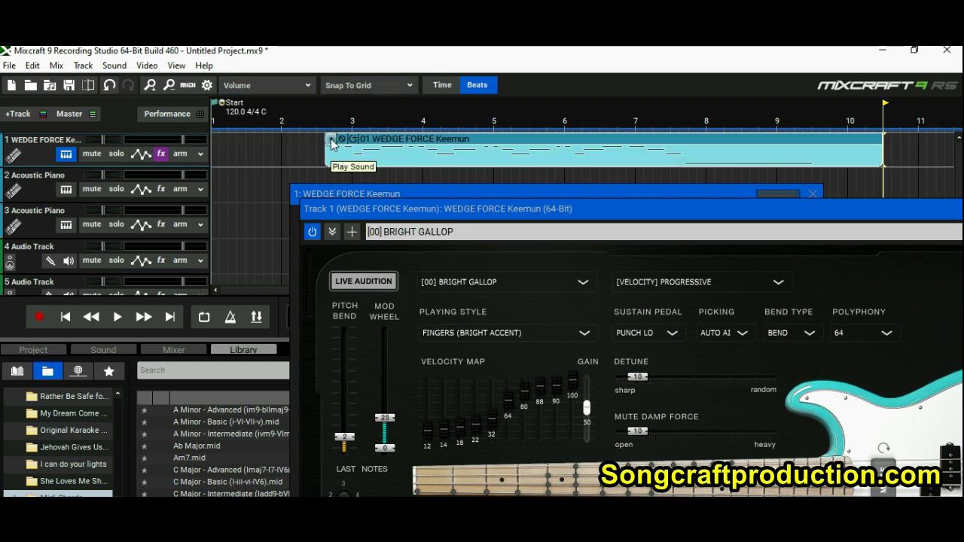
left_click(222, 155)
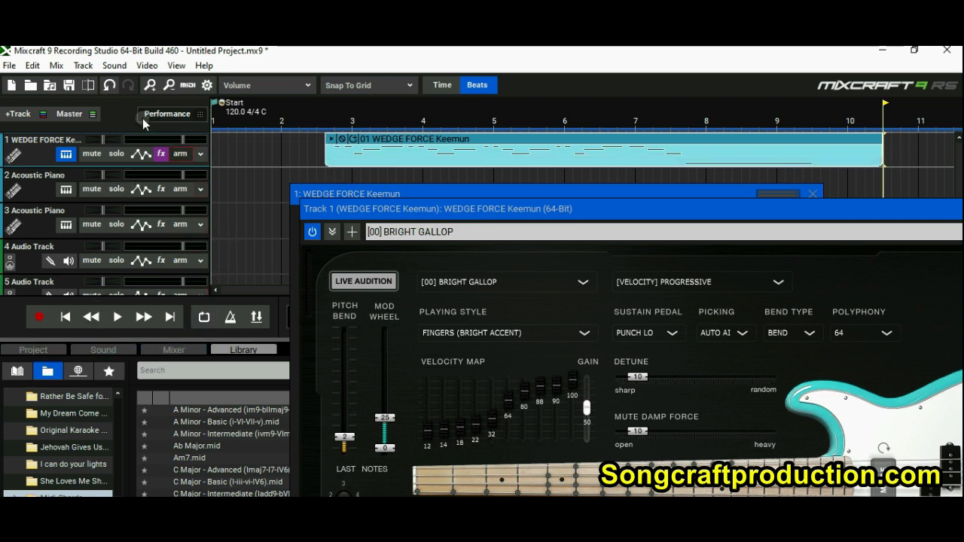
left_click(251, 181)
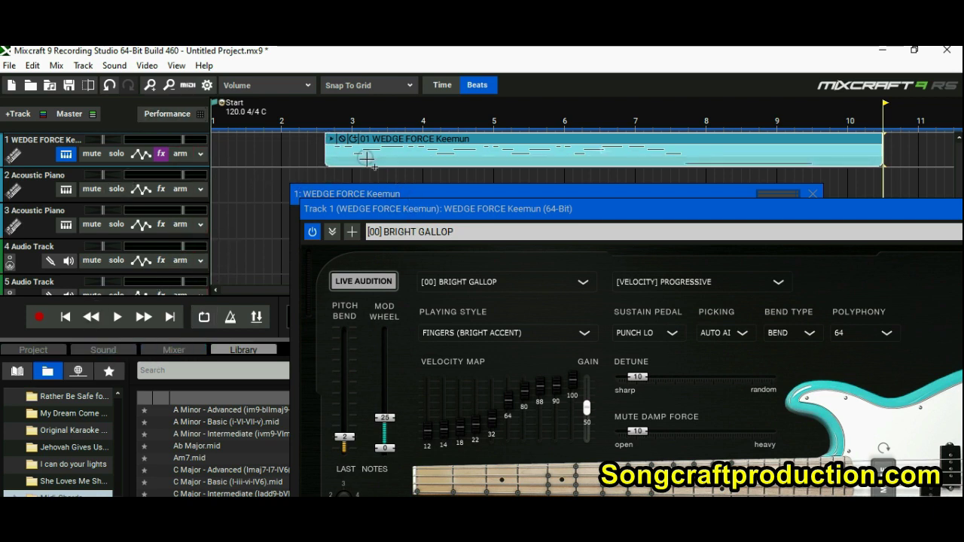
left_click(331, 144)
key("space")
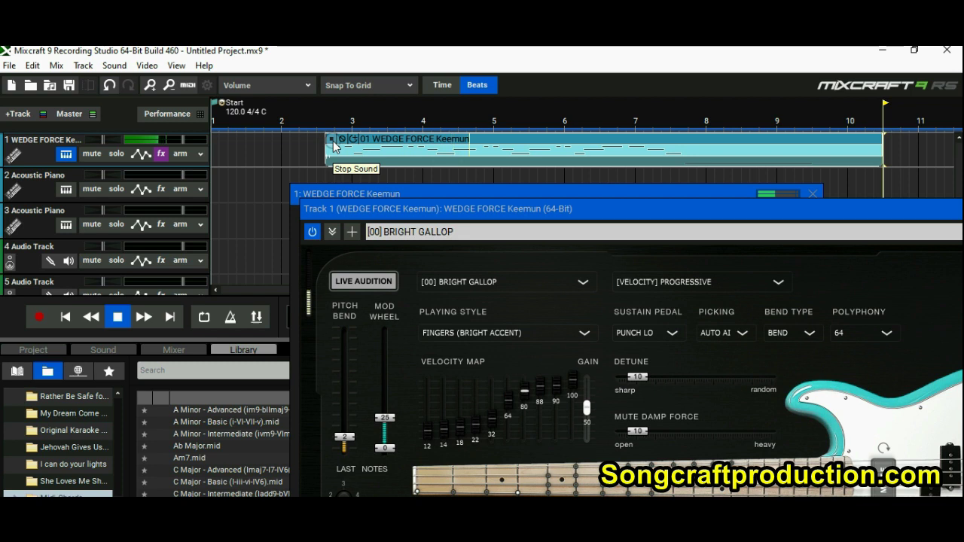
left_click(334, 146)
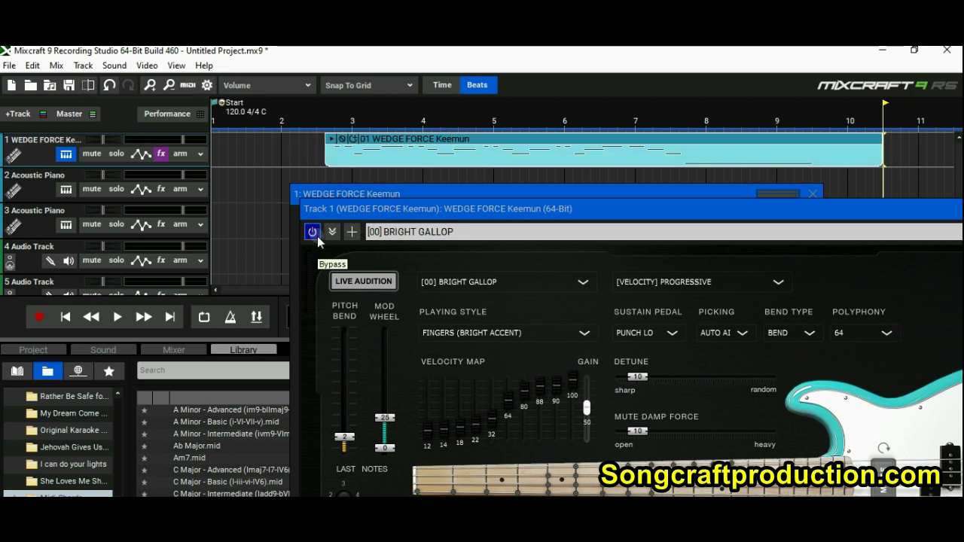
Bring track 1's instrument selection window to the front, move it aside and close it.
left_click(524, 190)
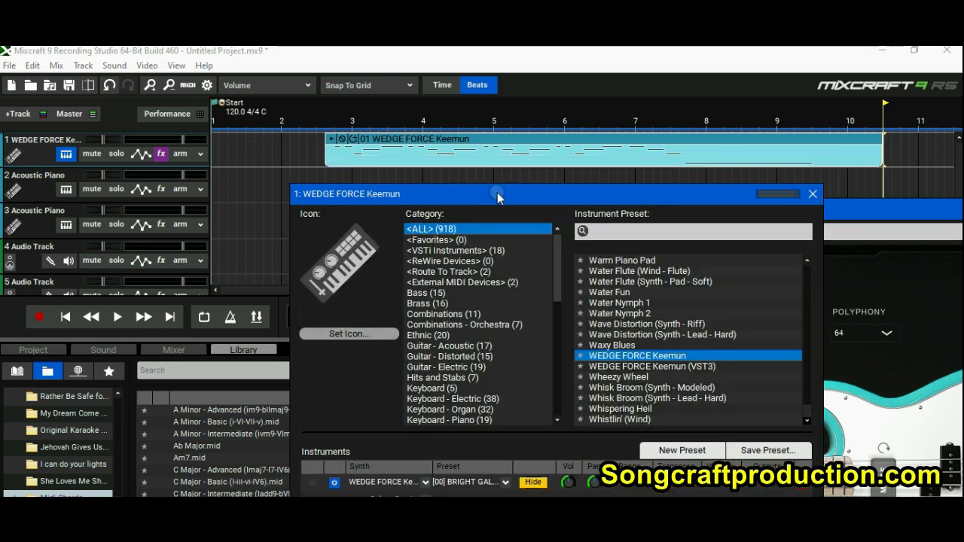
left_click_drag(499, 193, 407, 162)
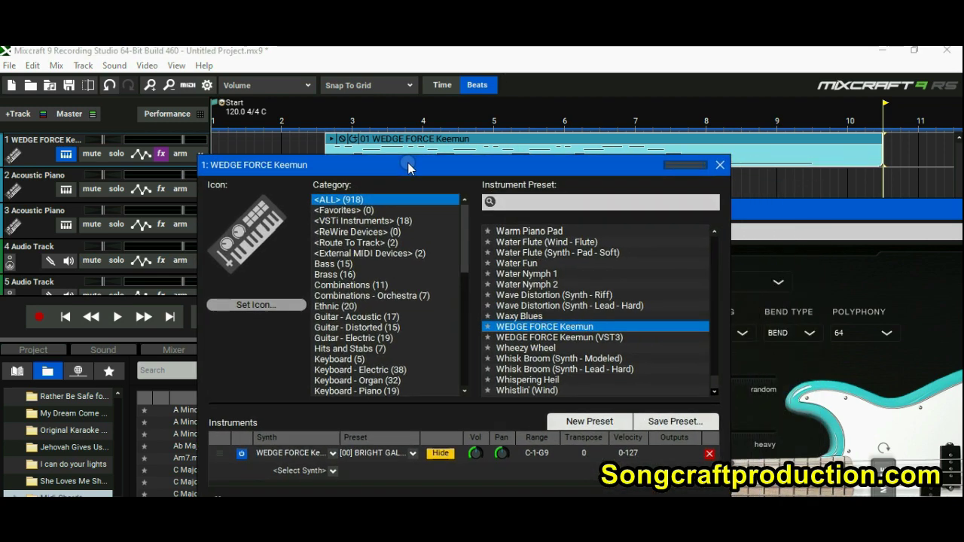
left_click(720, 165)
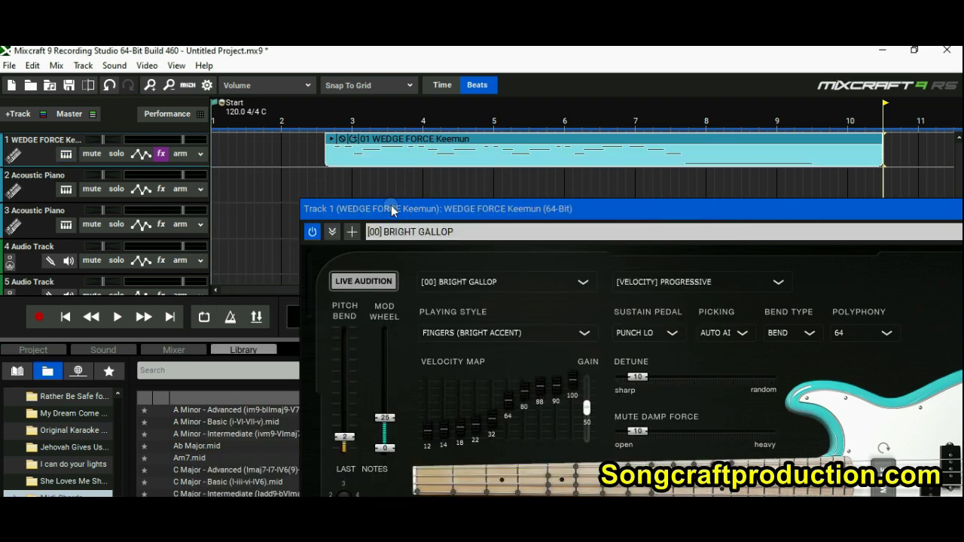
Remove the Classic EQ and bx_subfilter (VST3) effects from track 1's effect list.
left_click(162, 156)
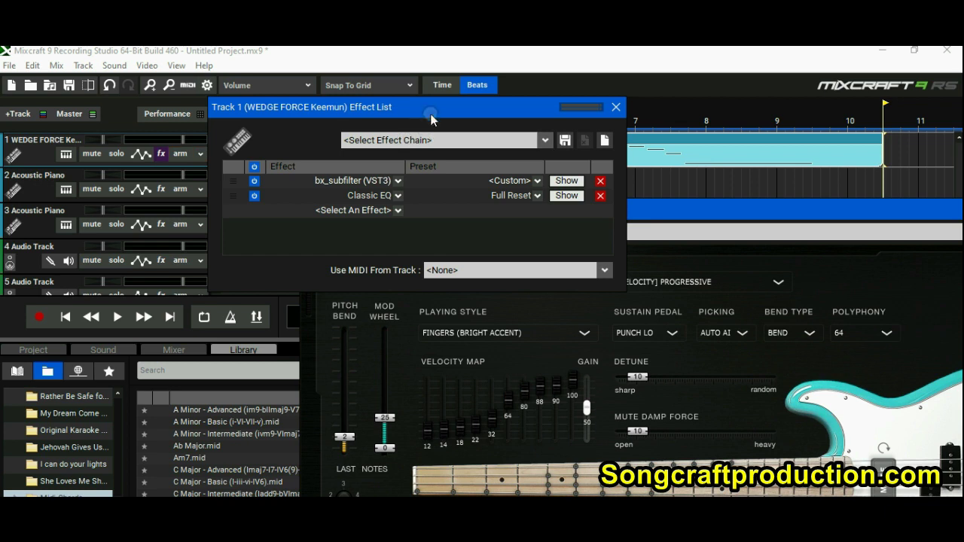
left_click_drag(431, 119, 533, 192)
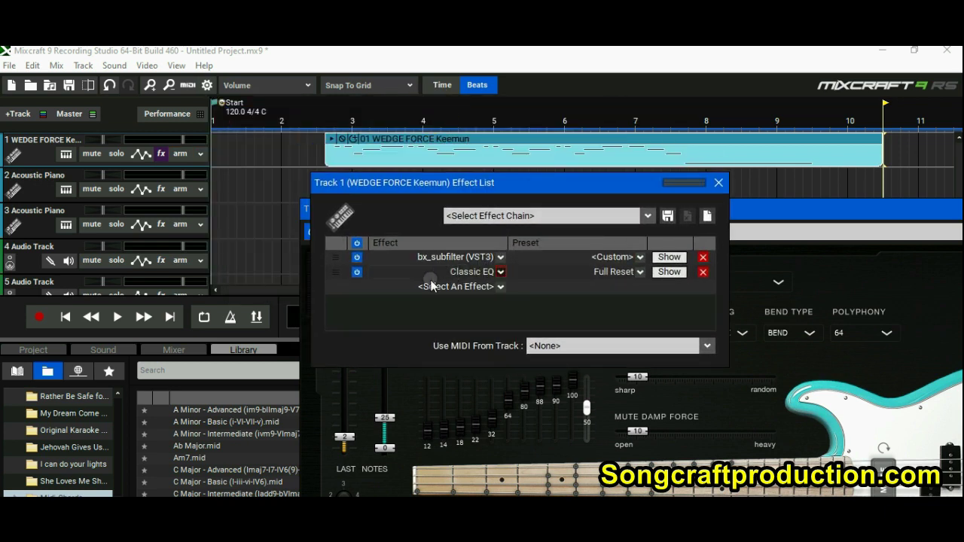
left_click(703, 274)
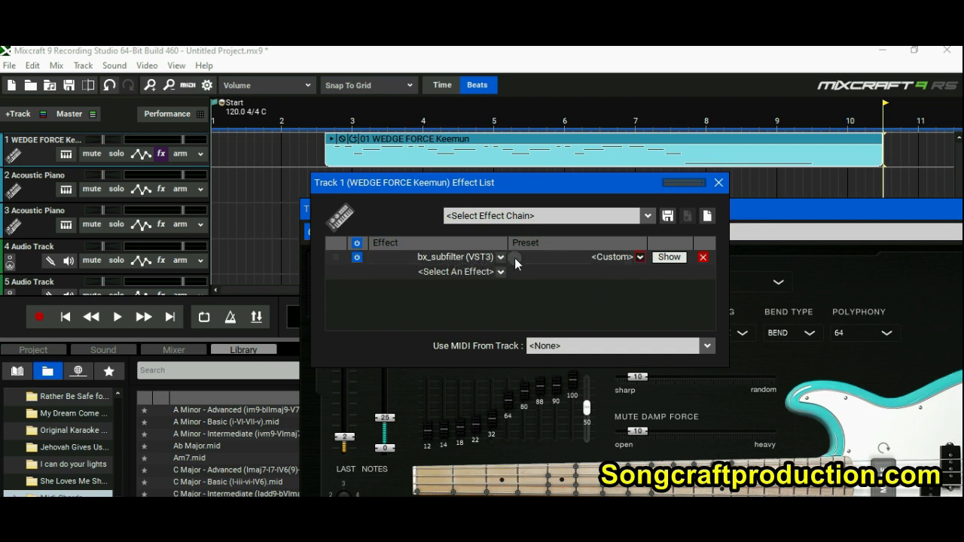
left_click(702, 257)
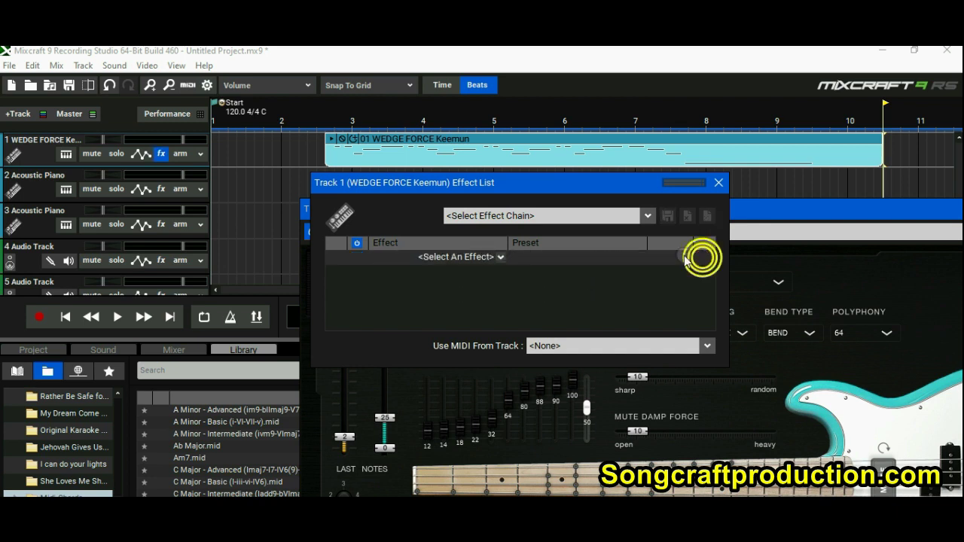
Add the Black Box Analog Design HG-2MS effect to track 1 and move the trimmed bass clip to the start of the timeline.
left_click(501, 258)
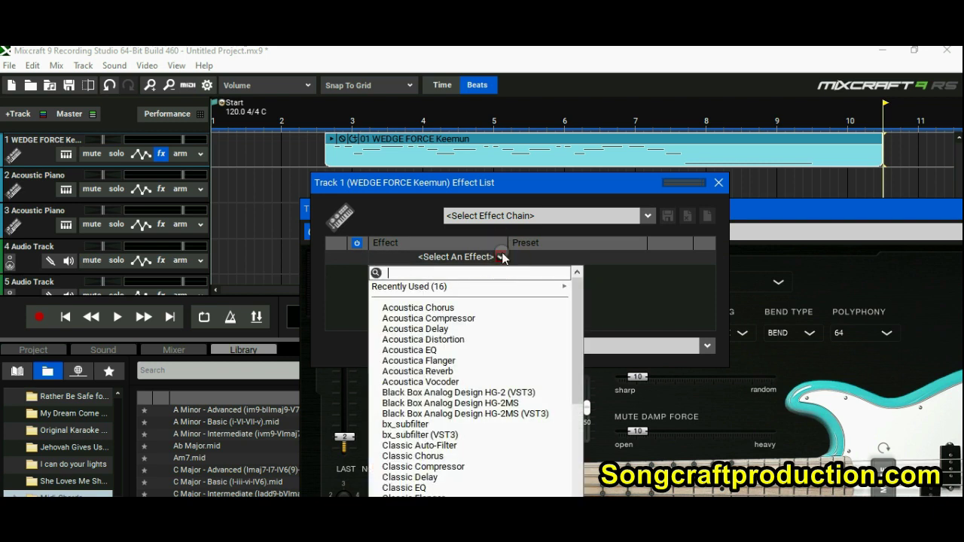
left_click(500, 404)
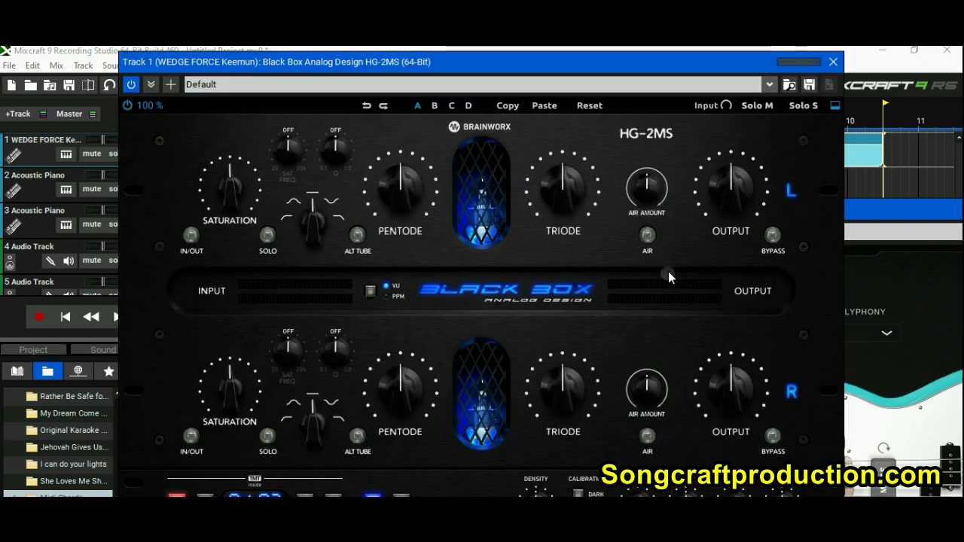
left_click(548, 64)
left_click_drag(548, 64, 723, 49)
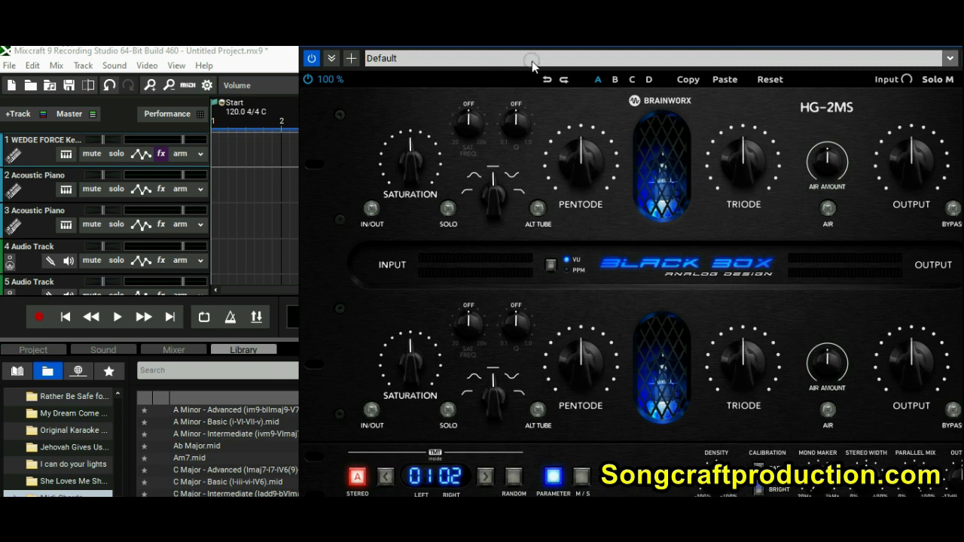
left_click_drag(534, 47, 473, 144)
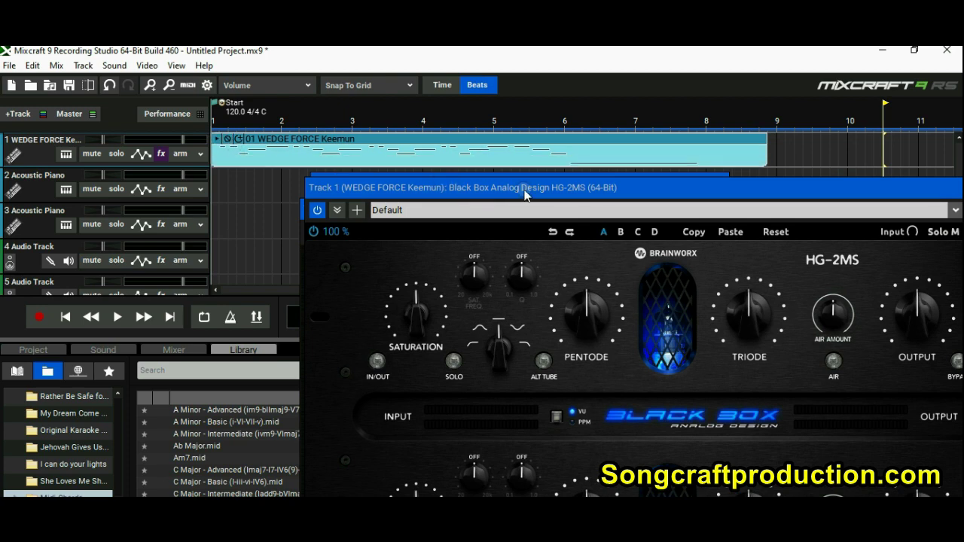
left_click_drag(531, 190, 551, 82)
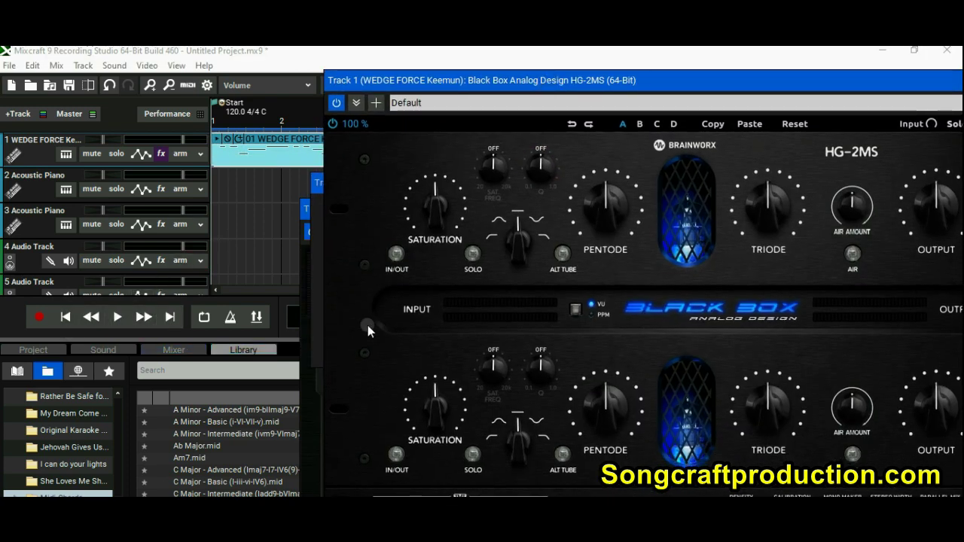
Play the bass clip, bypass the Black Box HG-2MS and set its saturation to 69% with the saturation stage switched in.
left_click(217, 141)
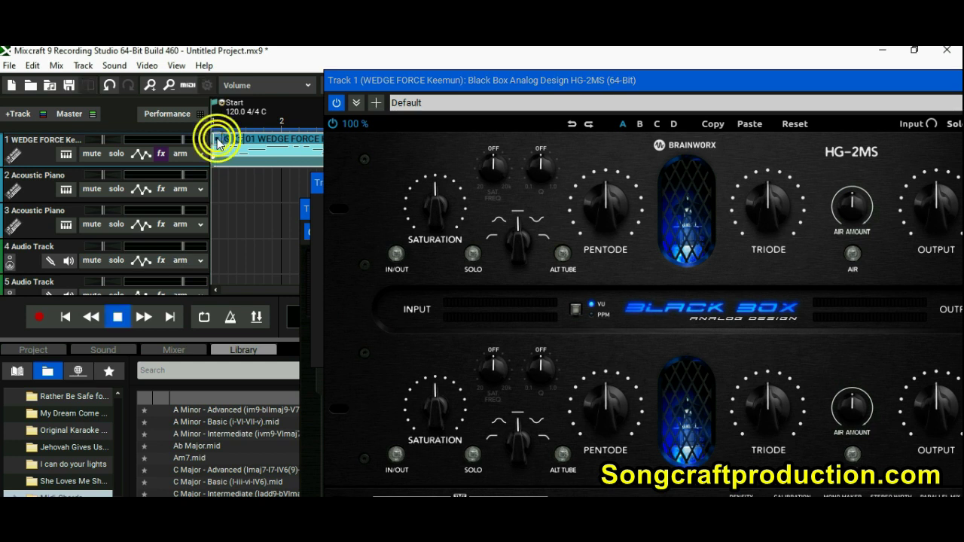
left_click(336, 103)
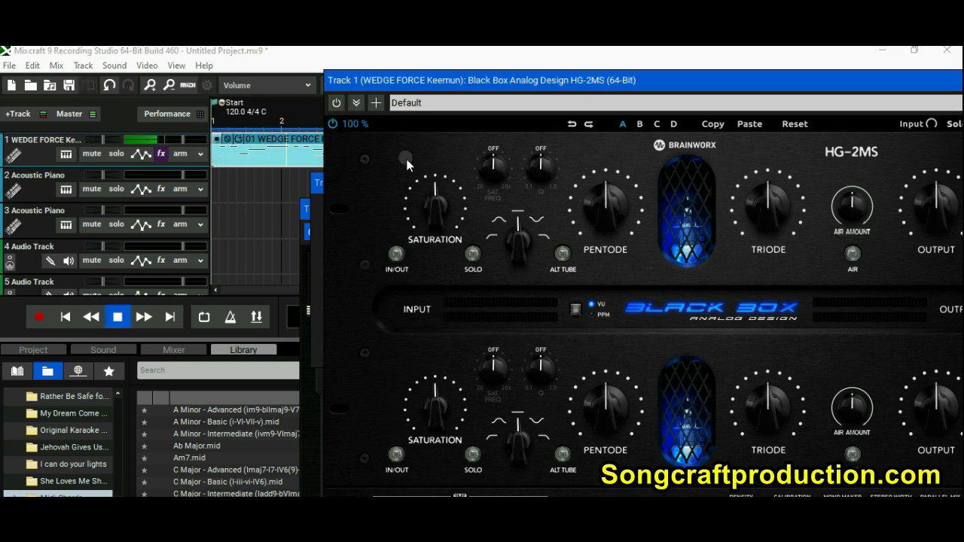
left_click_drag(434, 227, 435, 204)
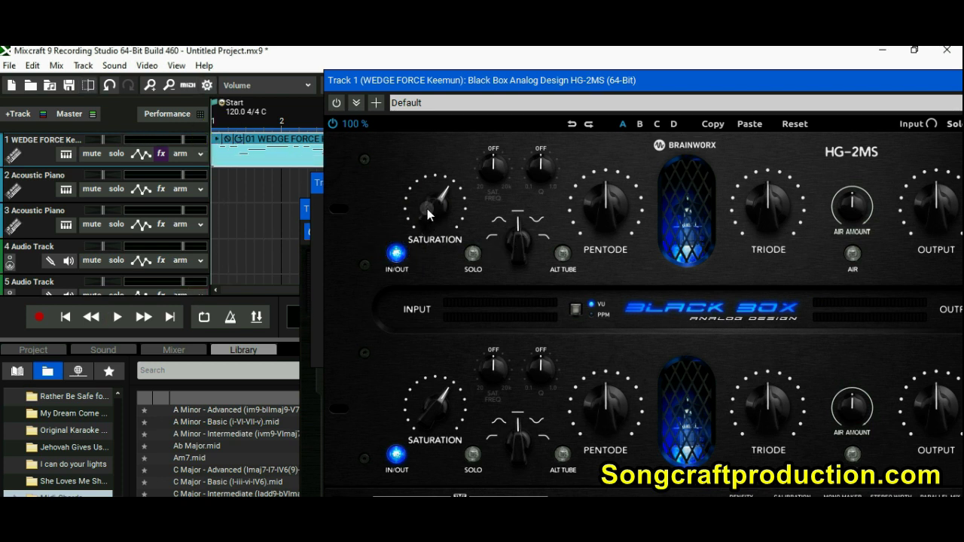
left_click_drag(427, 208, 422, 209)
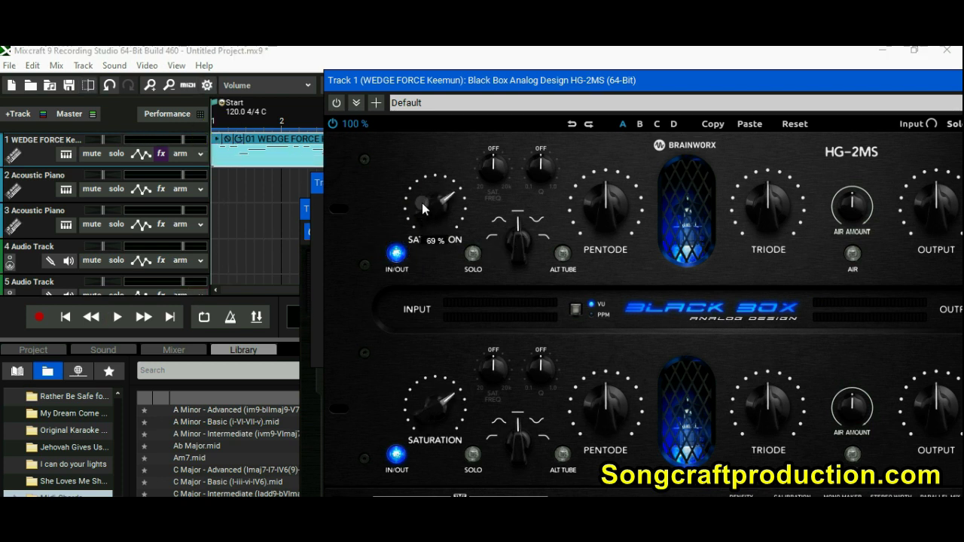
Play the bass clip to compare its sound with the Black Box HG-2MS bypassed and active, leaving the effect enabled.
left_click(336, 104)
left_click(335, 103)
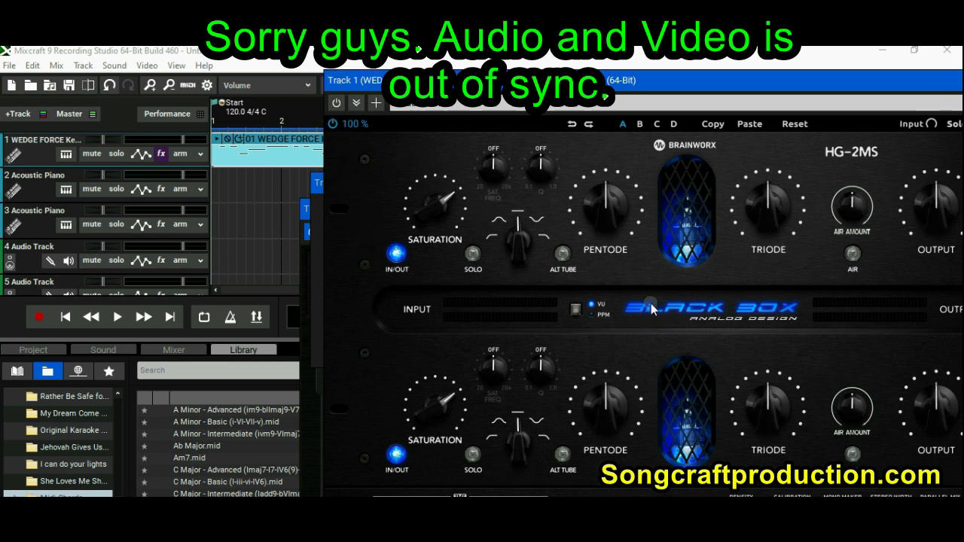
left_click(219, 143)
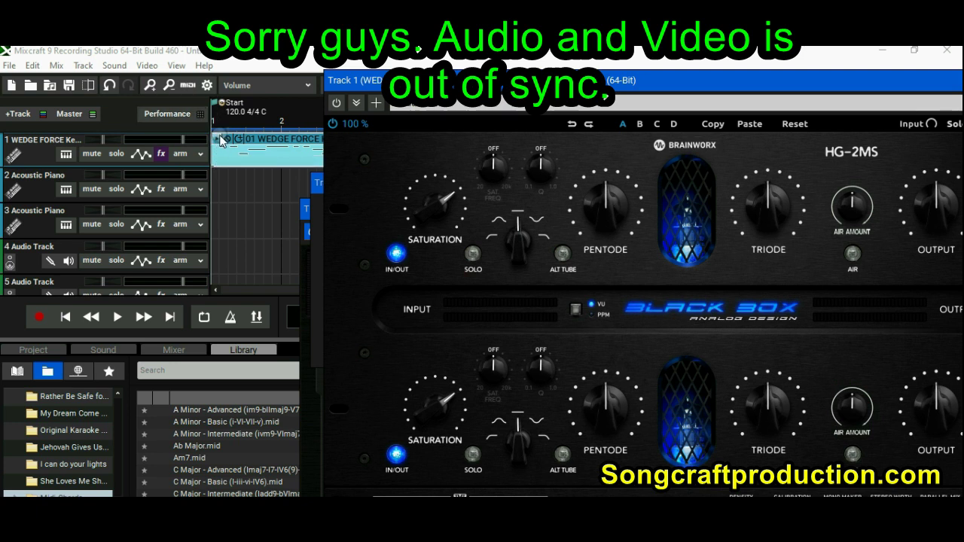
left_click(220, 142)
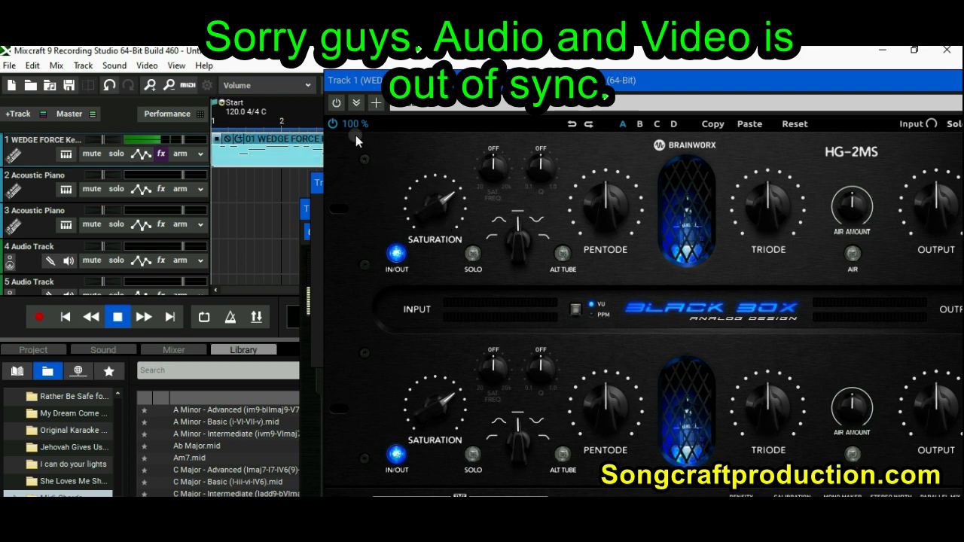
left_click(337, 103)
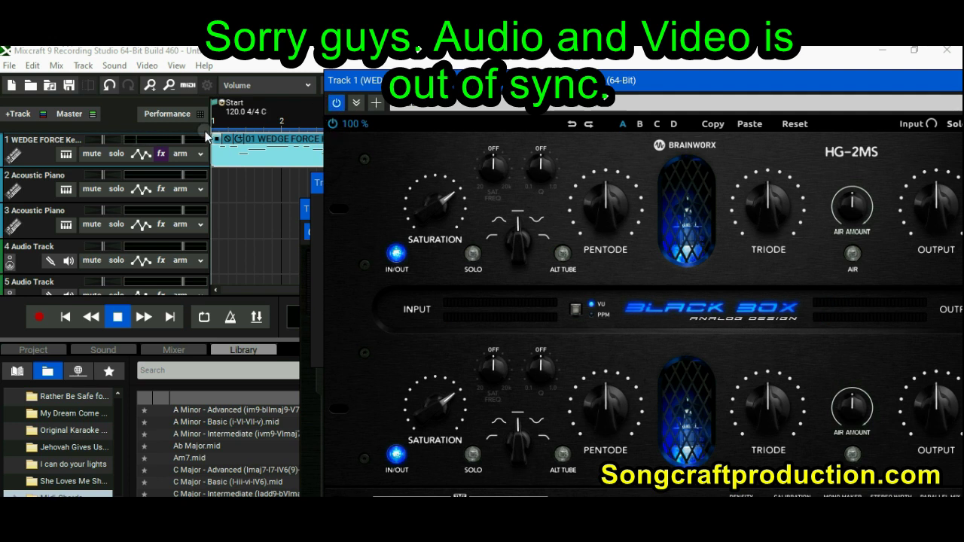
key("space")
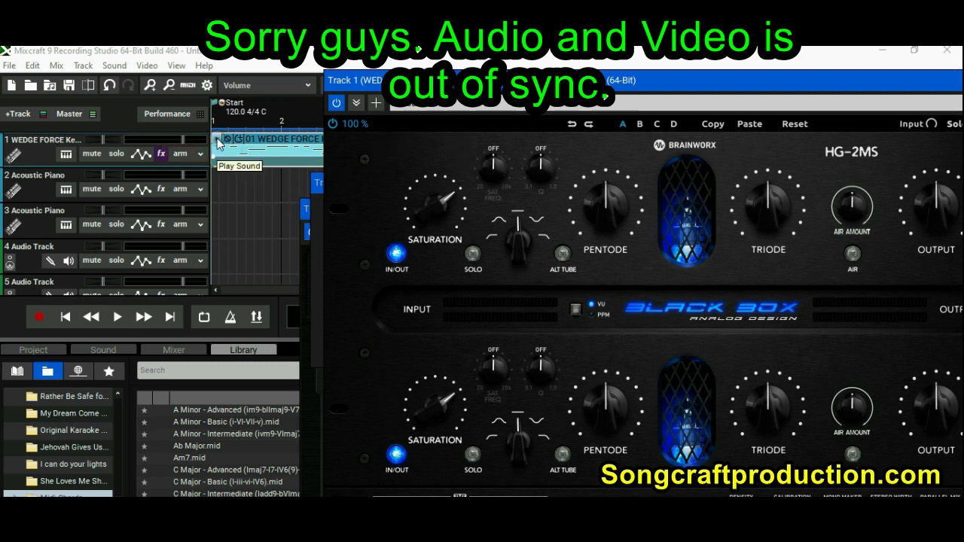
Look through the Black Box HG-2MS preset list without choosing another preset.
left_click(720, 106)
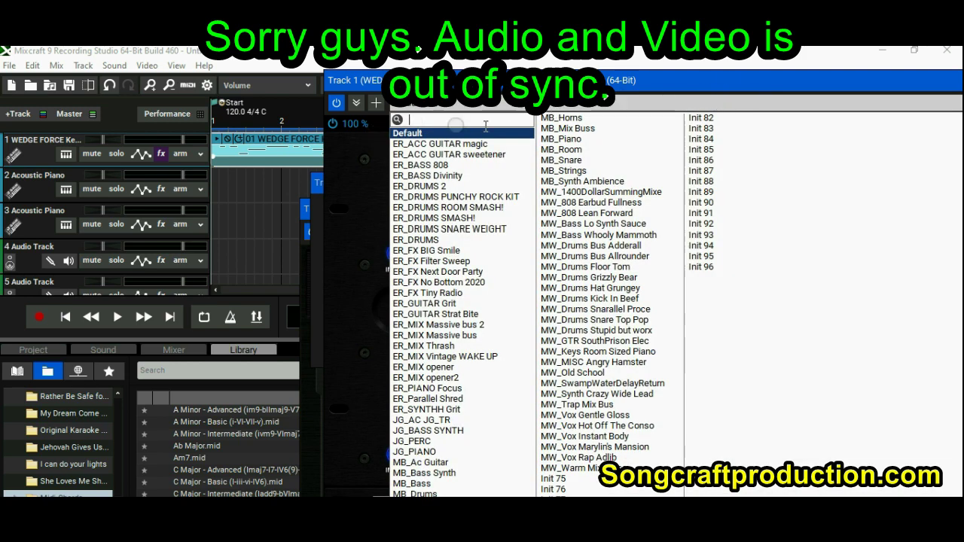
left_click(336, 170)
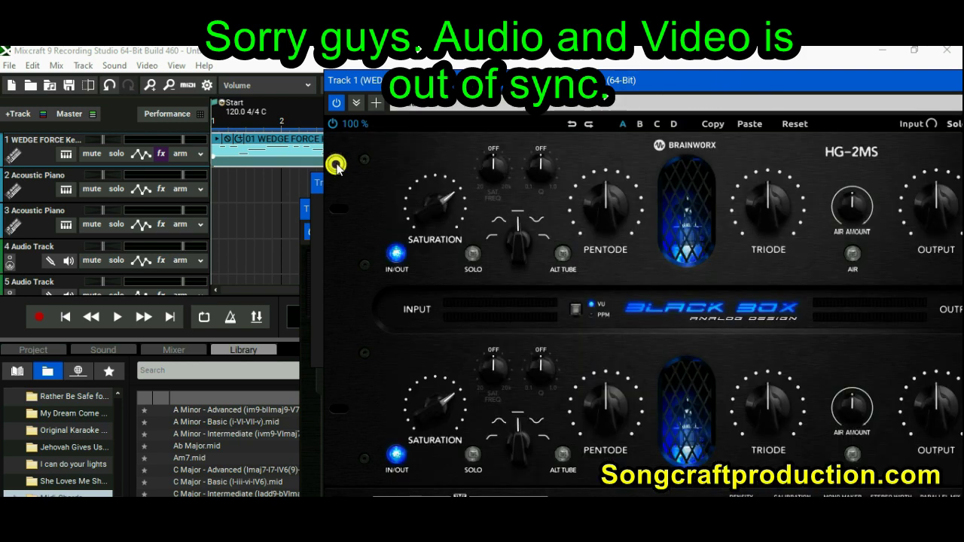
Play the bass clip while toggling the Black Box HG-2MS bypass on and off to compare the processed and dry sound.
left_click_drag(825, 84, 779, 40)
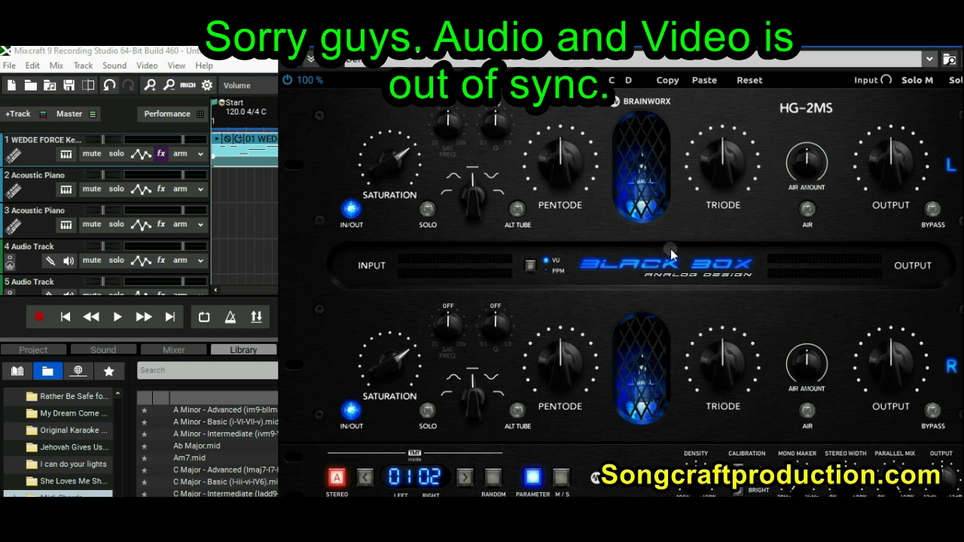
left_click(217, 143)
key("space")
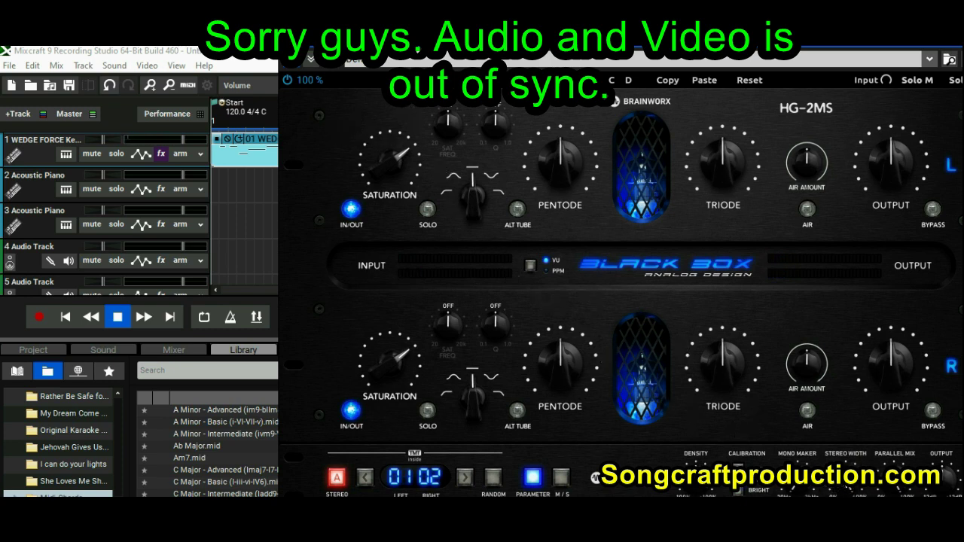
key("space")
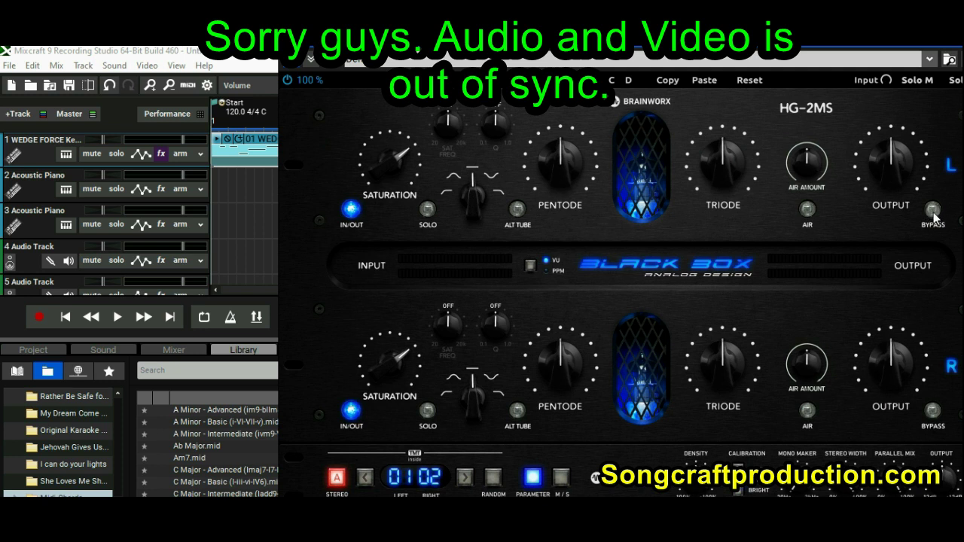
key("space")
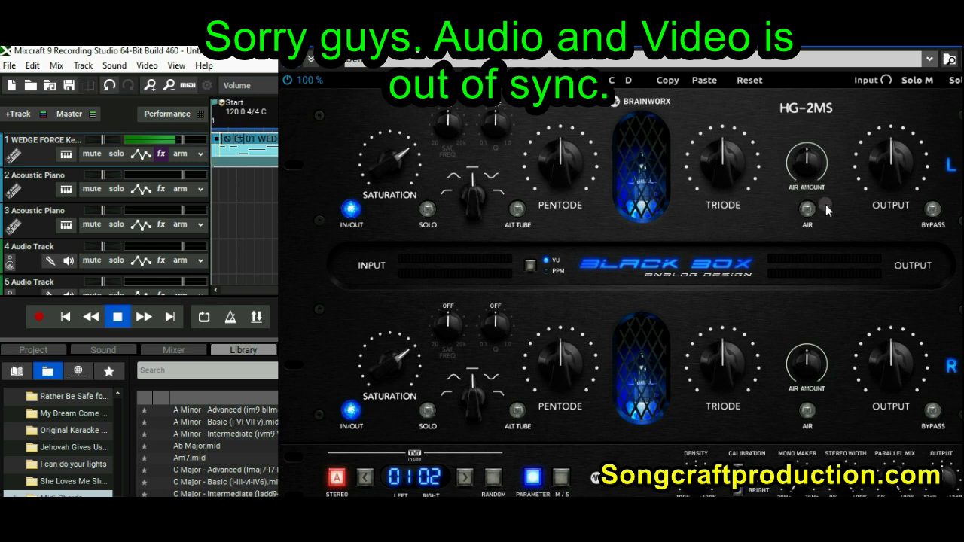
left_click(933, 210)
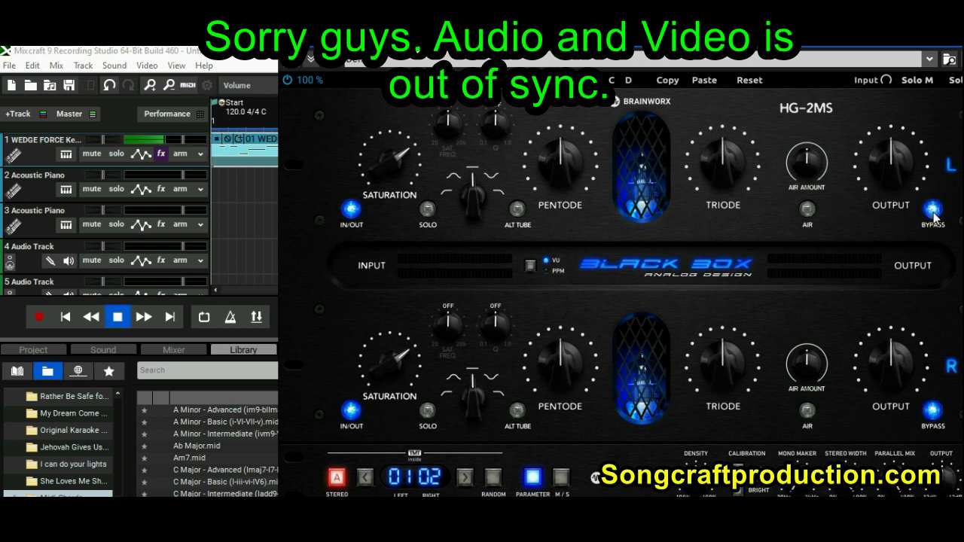
left_click(934, 211)
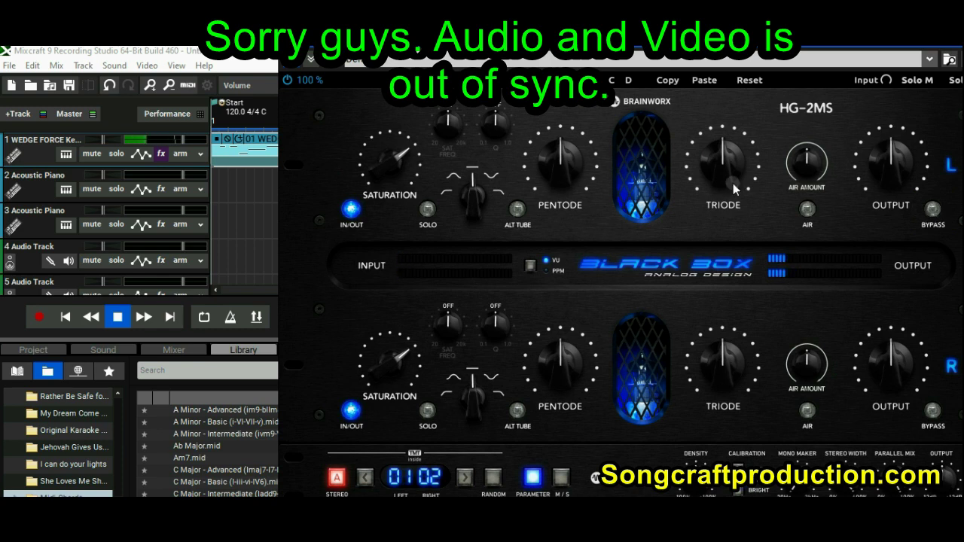
key("space")
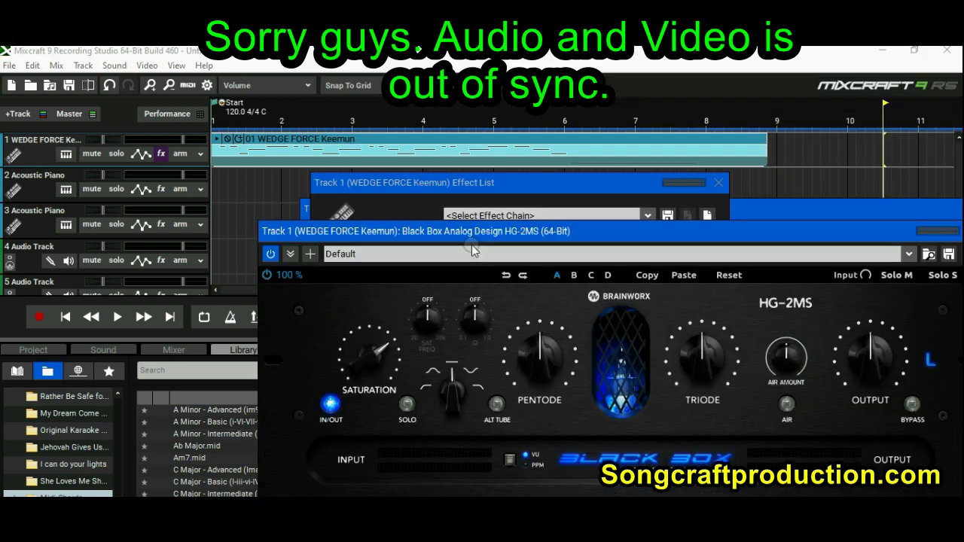
Add the bx_subfilter effect to track 1 after the Black Box HG-2MS, keeping its Default preset.
left_click(471, 245)
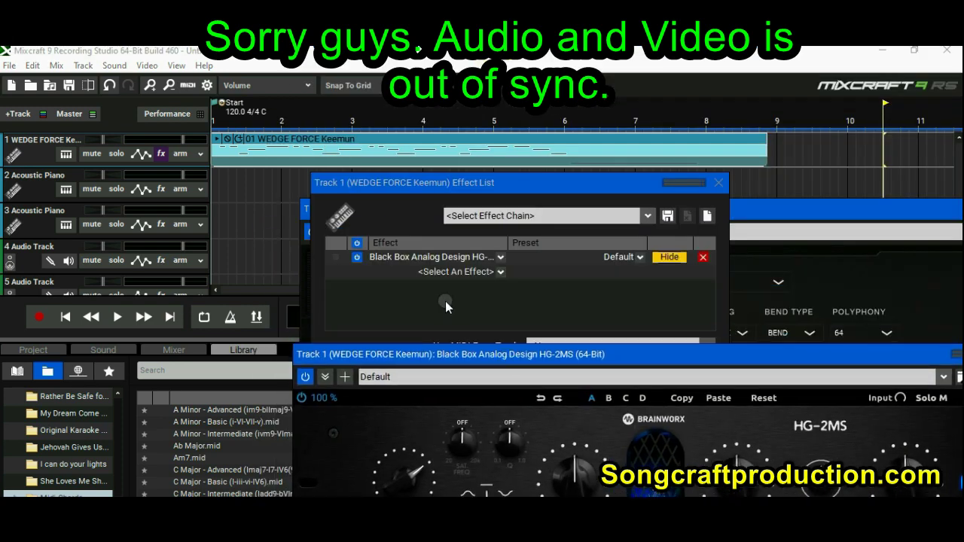
left_click(500, 273)
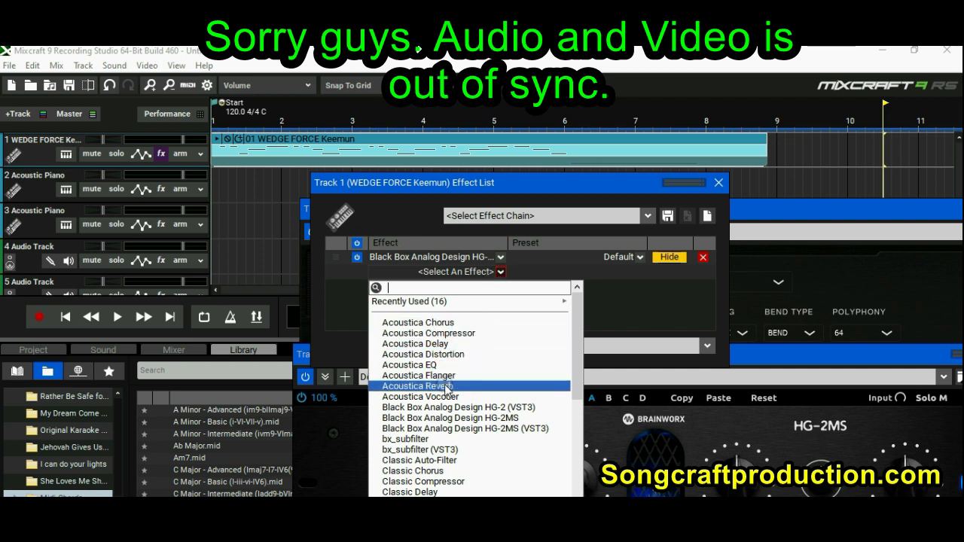
left_click(443, 440)
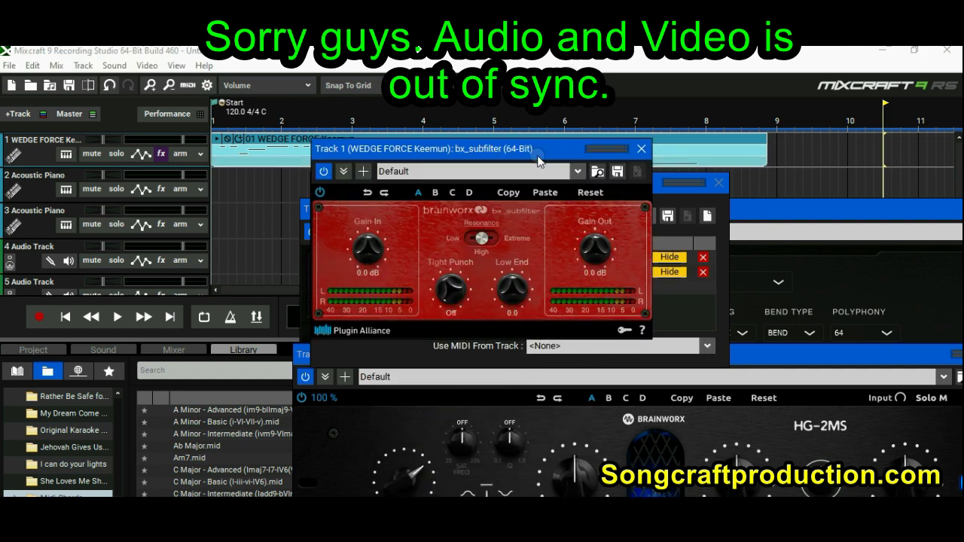
left_click_drag(539, 162, 549, 180)
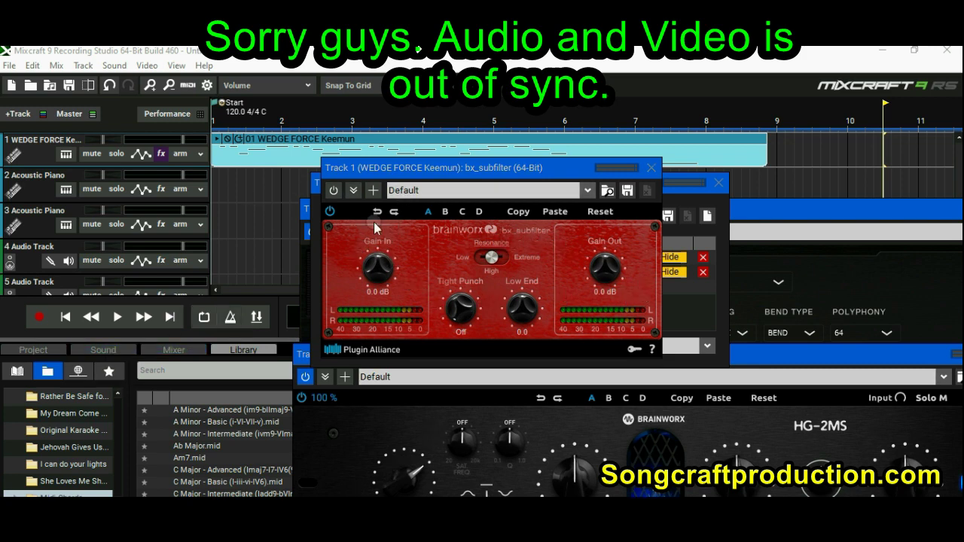
Demonstrate switching bx_subfilter off and on with both Mixcraft's effect bypass and the plug-in's own power switch.
left_click(335, 189)
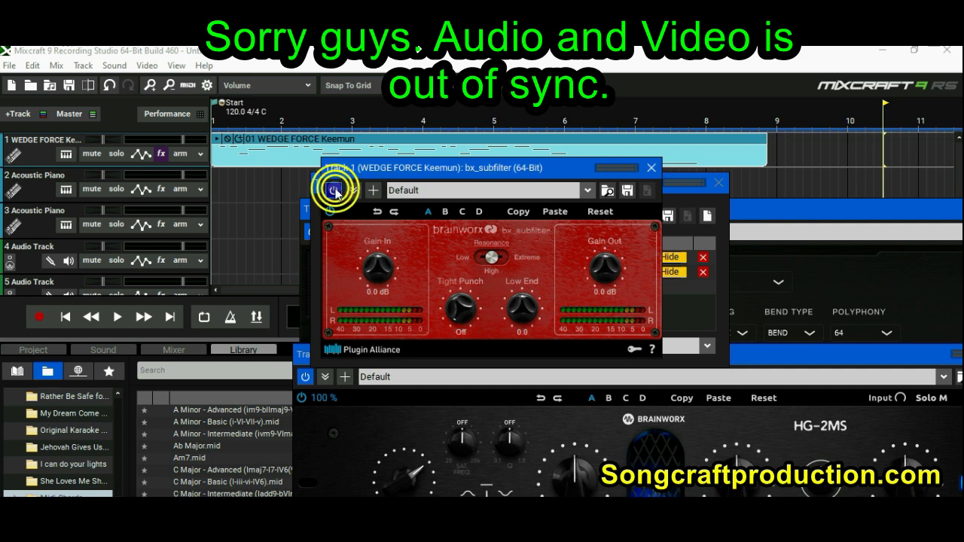
left_click(335, 190)
left_click(334, 189)
left_click(331, 213)
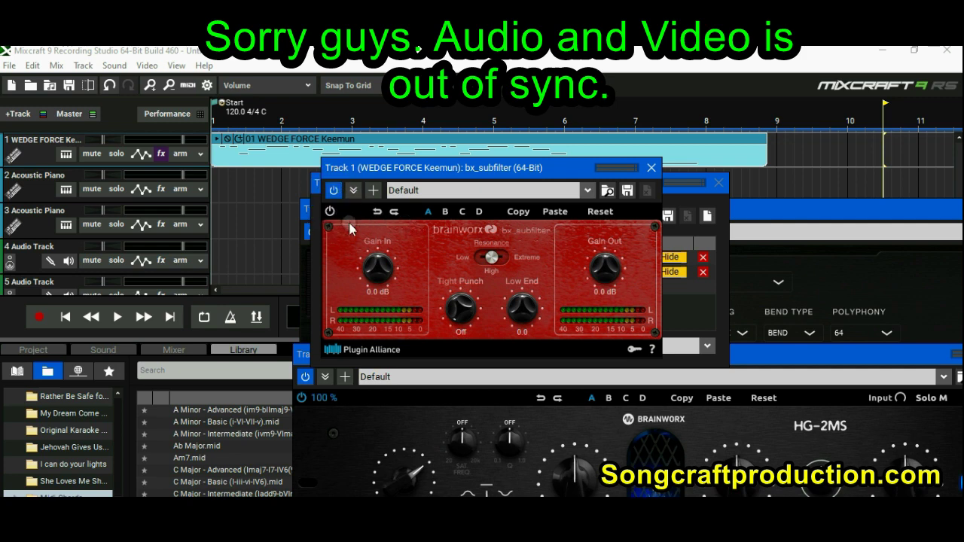
left_click(331, 212)
Play the bass clip to compare its sound with bx_subfilter bypassed and active at its default settings.
left_click(216, 138)
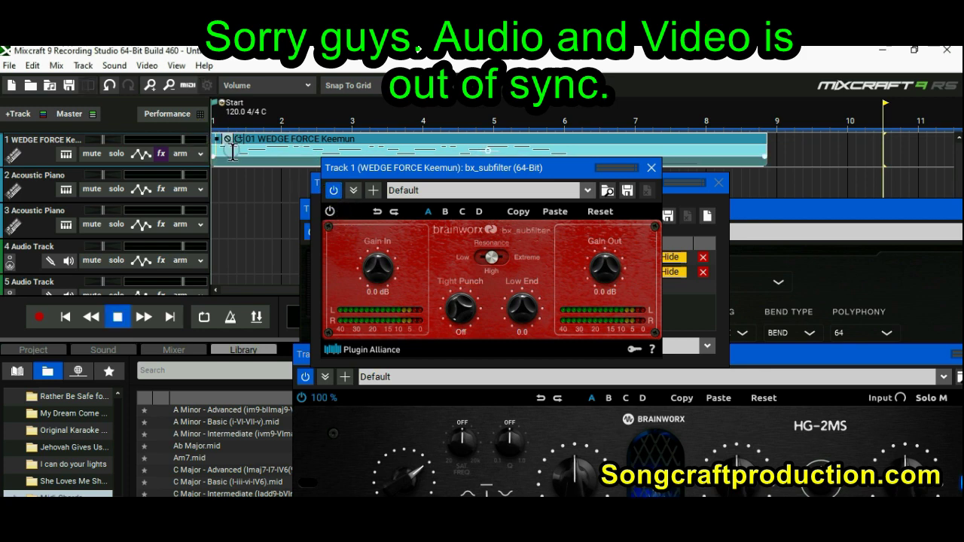
left_click(330, 213)
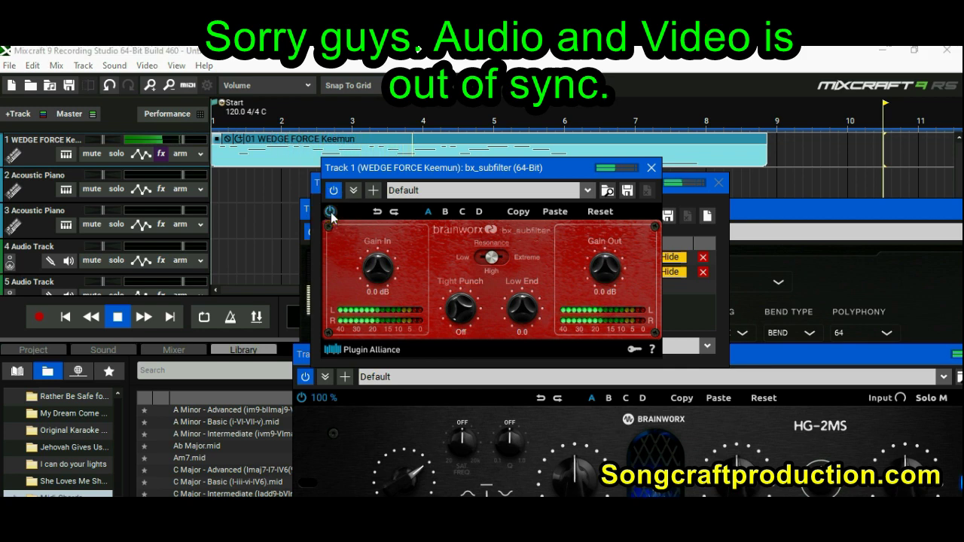
left_click(216, 141)
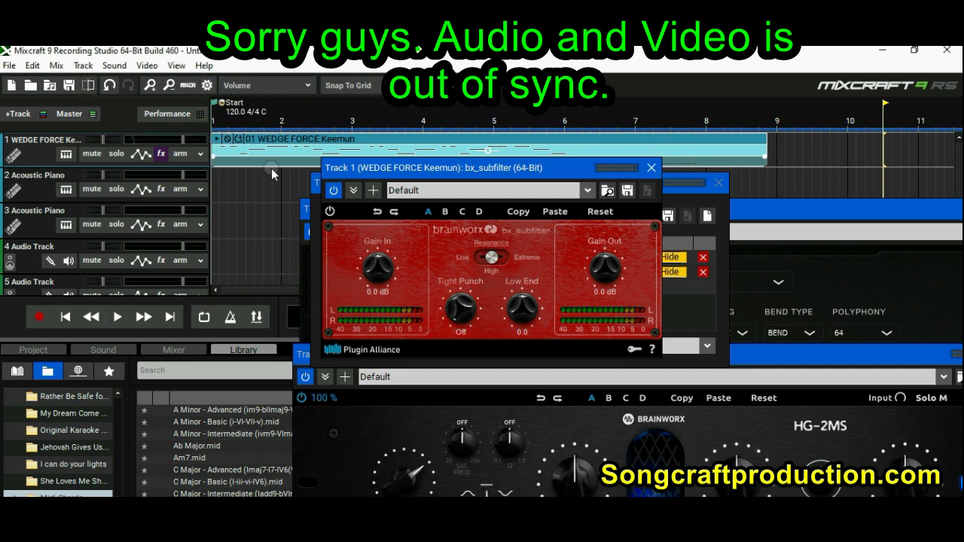
Play the bass clip and try bx_subfilter's Tight Punch at 65 Hz and at 27 Hz.
left_click(217, 140)
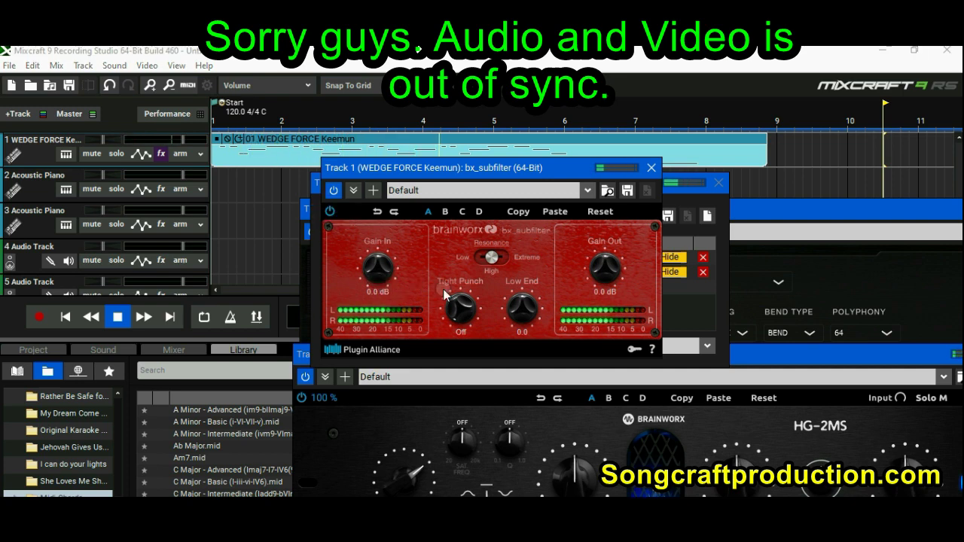
left_click_drag(460, 319, 459, 241)
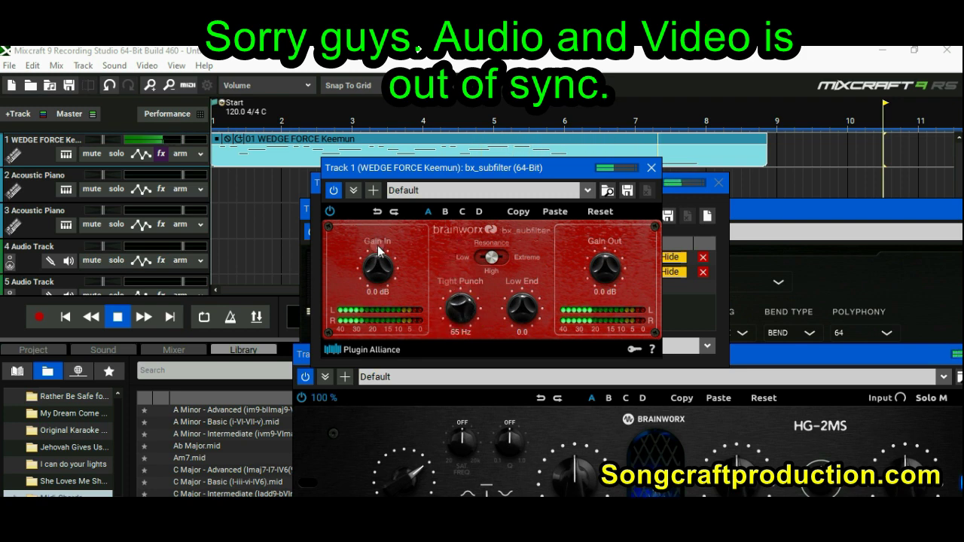
left_click(217, 144)
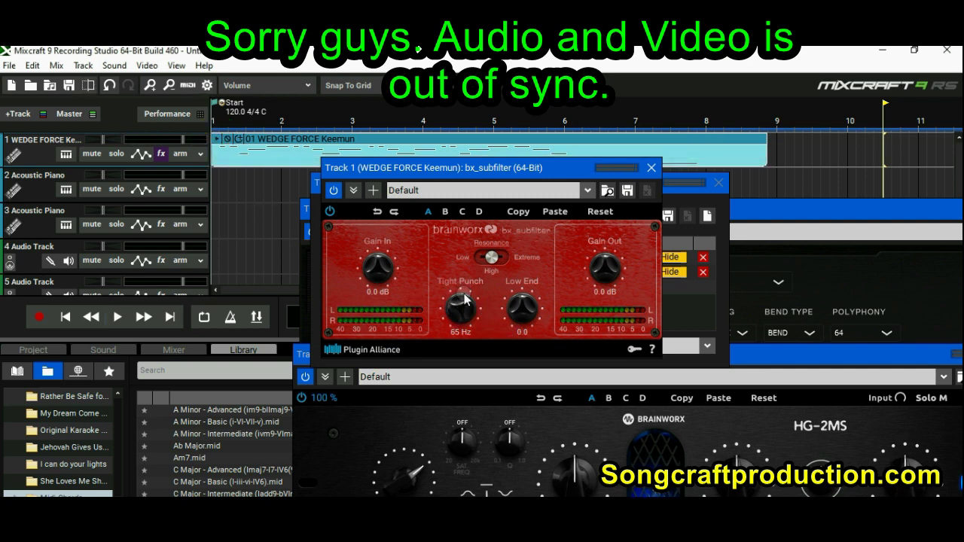
left_click_drag(454, 311, 476, 391)
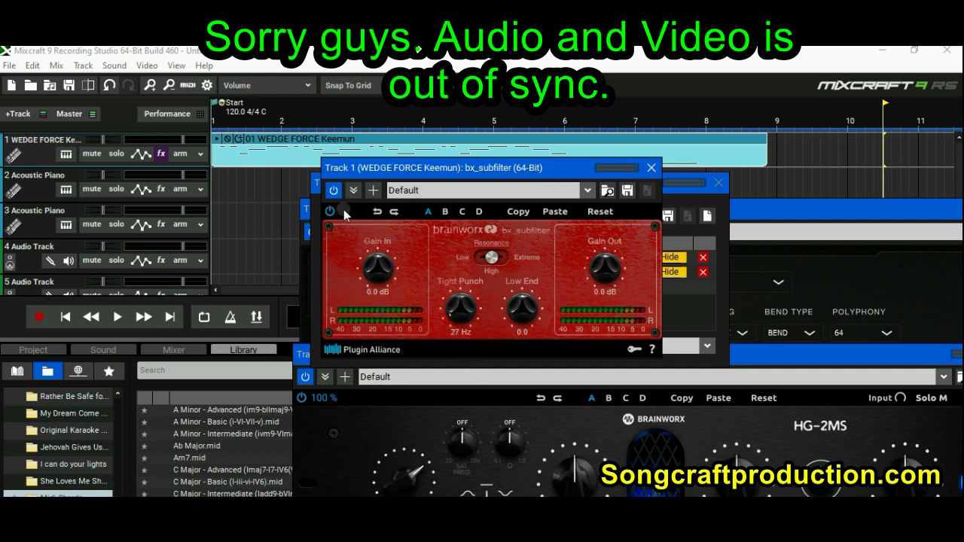
Set bx_subfilter's Tight Punch to 60 Hz and Low End to 4.6 while the bass clip plays.
left_click(217, 142)
key("space")
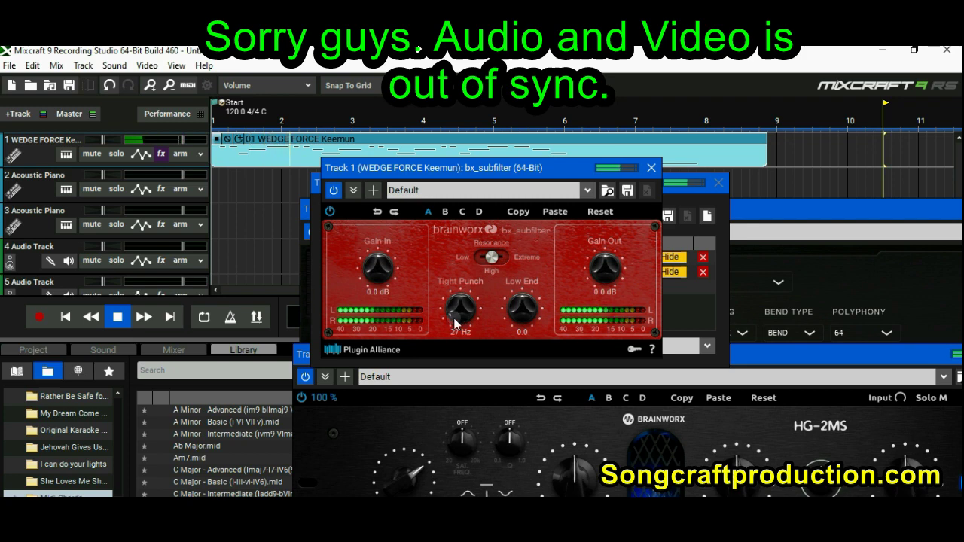
left_click_drag(454, 323, 461, 274)
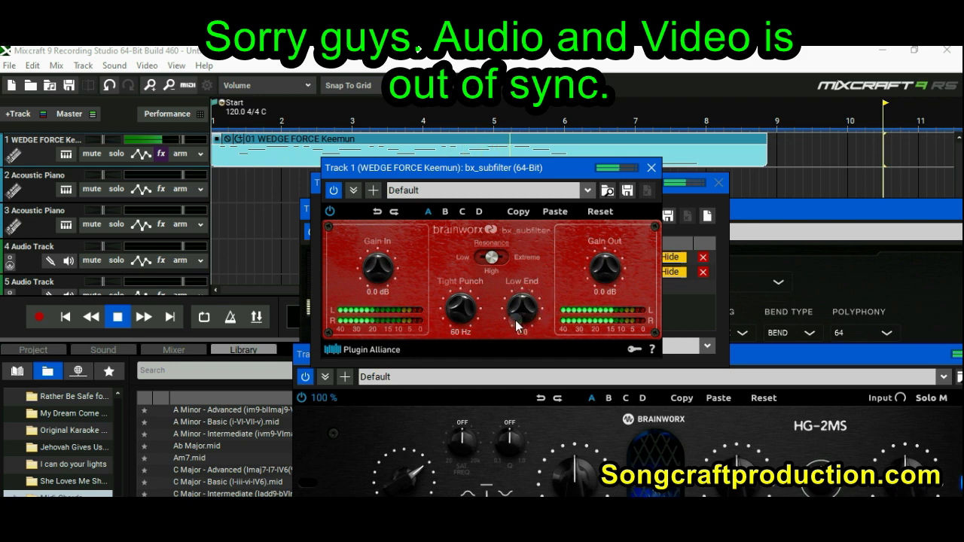
left_click_drag(515, 320, 510, 293)
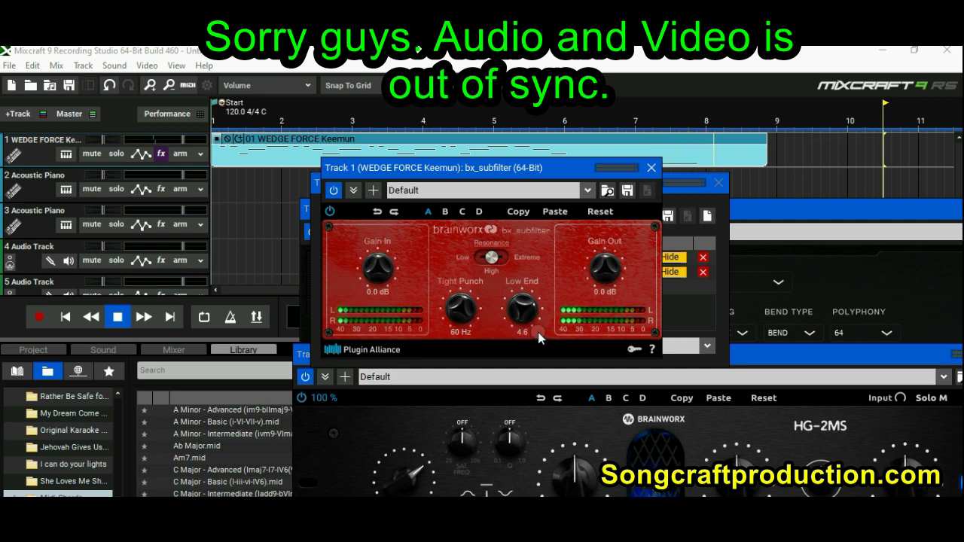
key("space")
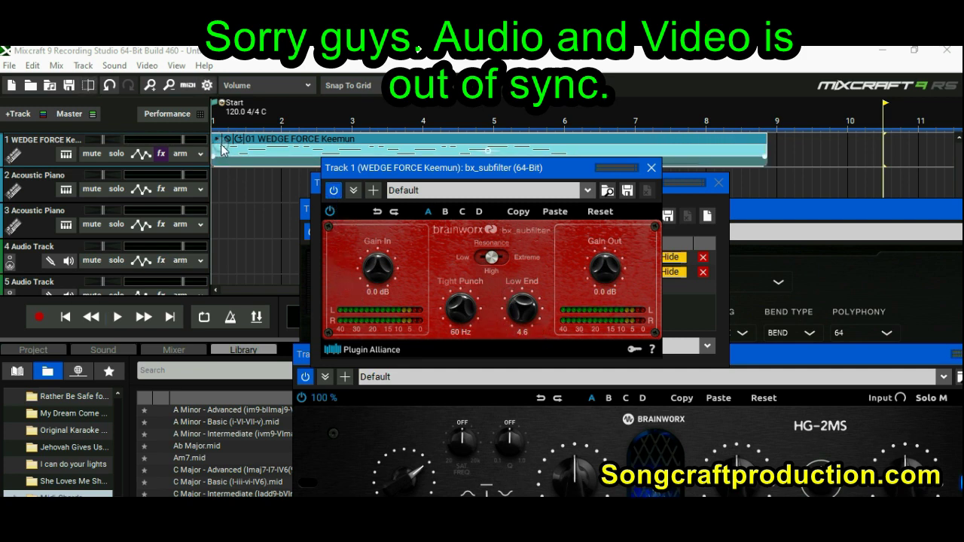
Replay the bass clip to compare the adjusted bx_subfilter bypassed and active, leaving the effect enabled and playback stopped.
left_click(217, 138)
key("space")
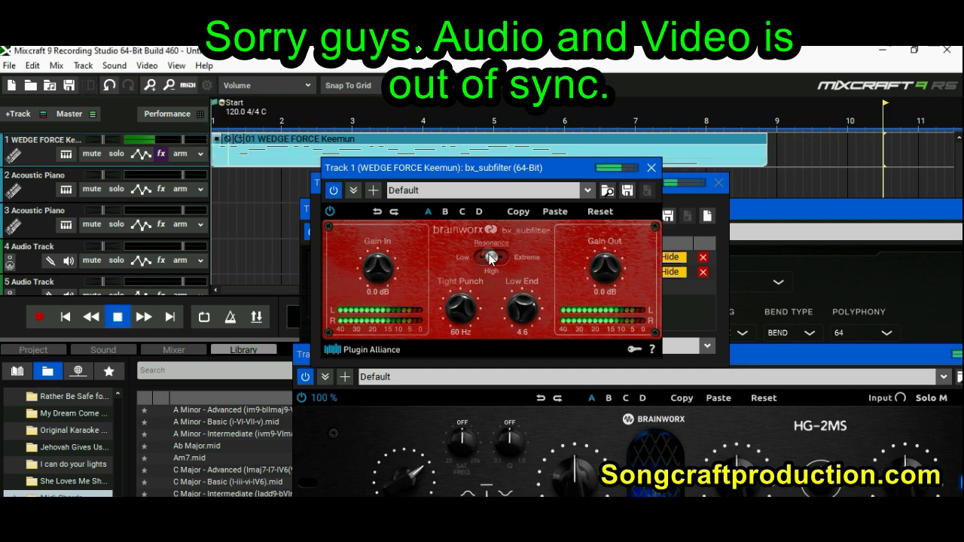
left_click(334, 190)
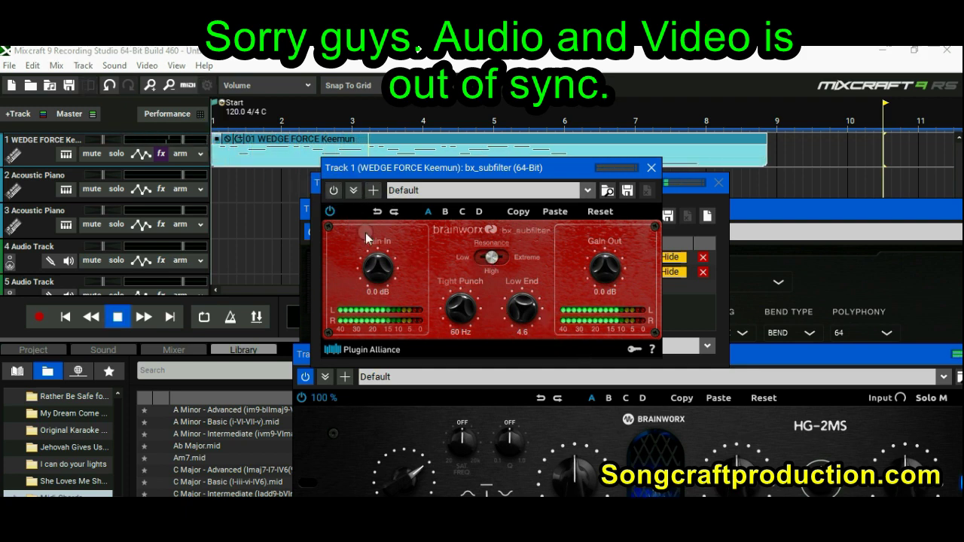
left_click(335, 192)
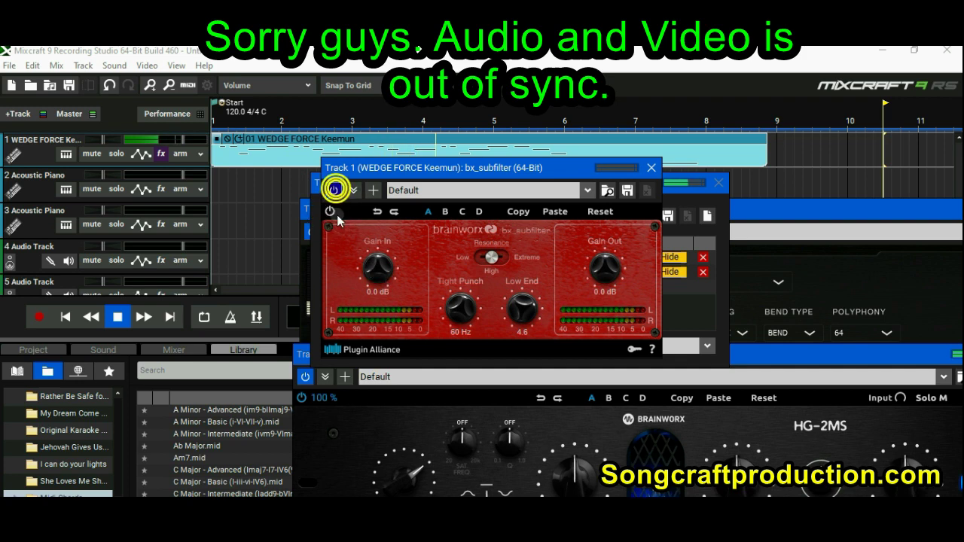
left_click(332, 214)
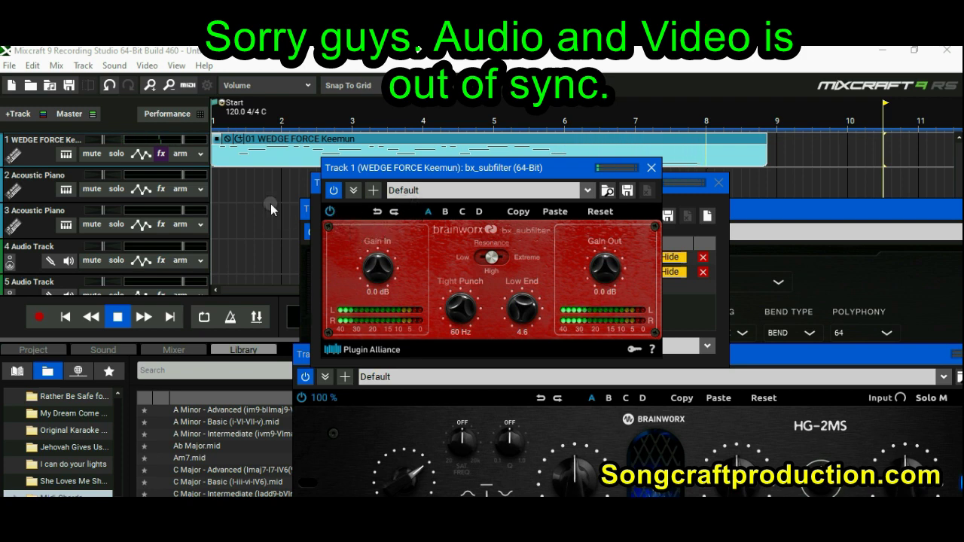
key("space")
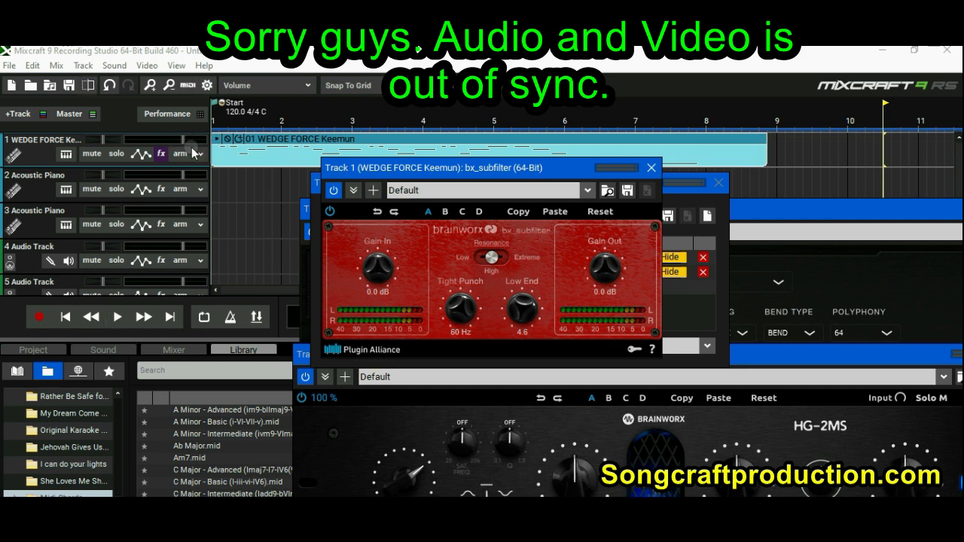